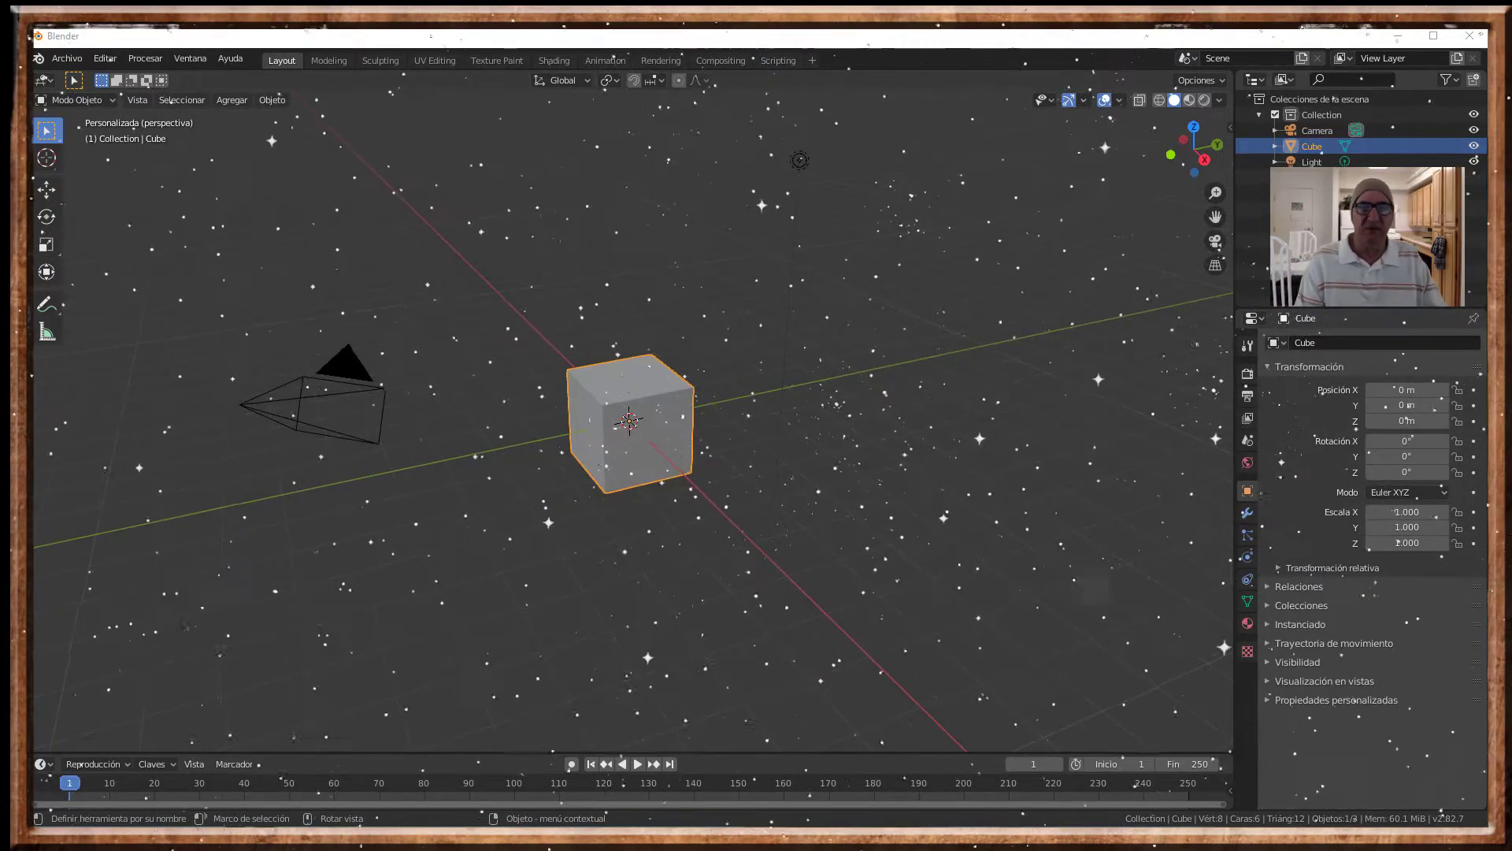
- Scale the cube down along Z to 0.090, keeping X and Y at 1.000
left_click(415, 35)
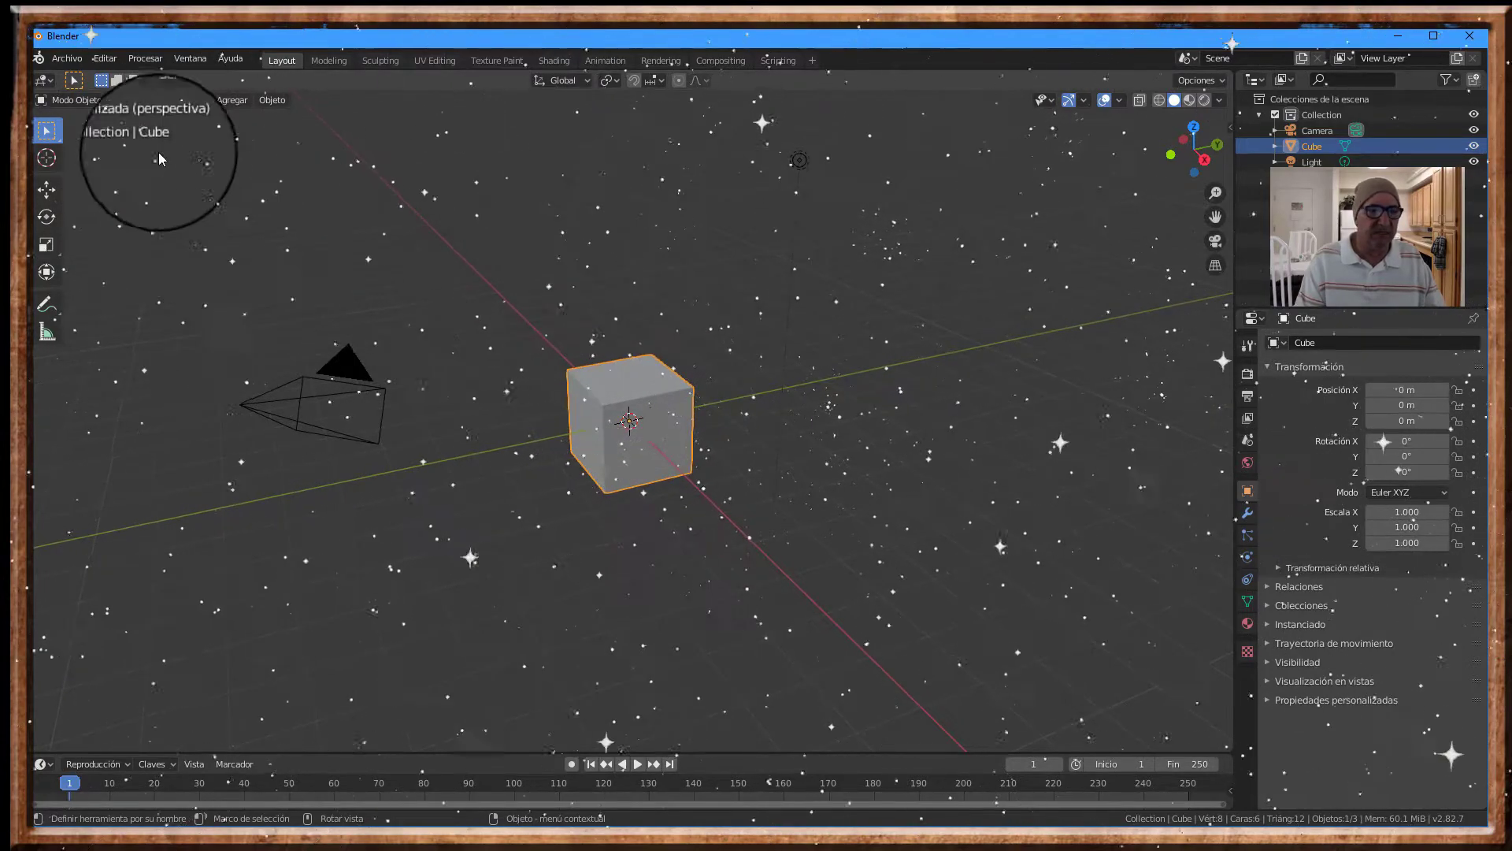
left_click(46, 244)
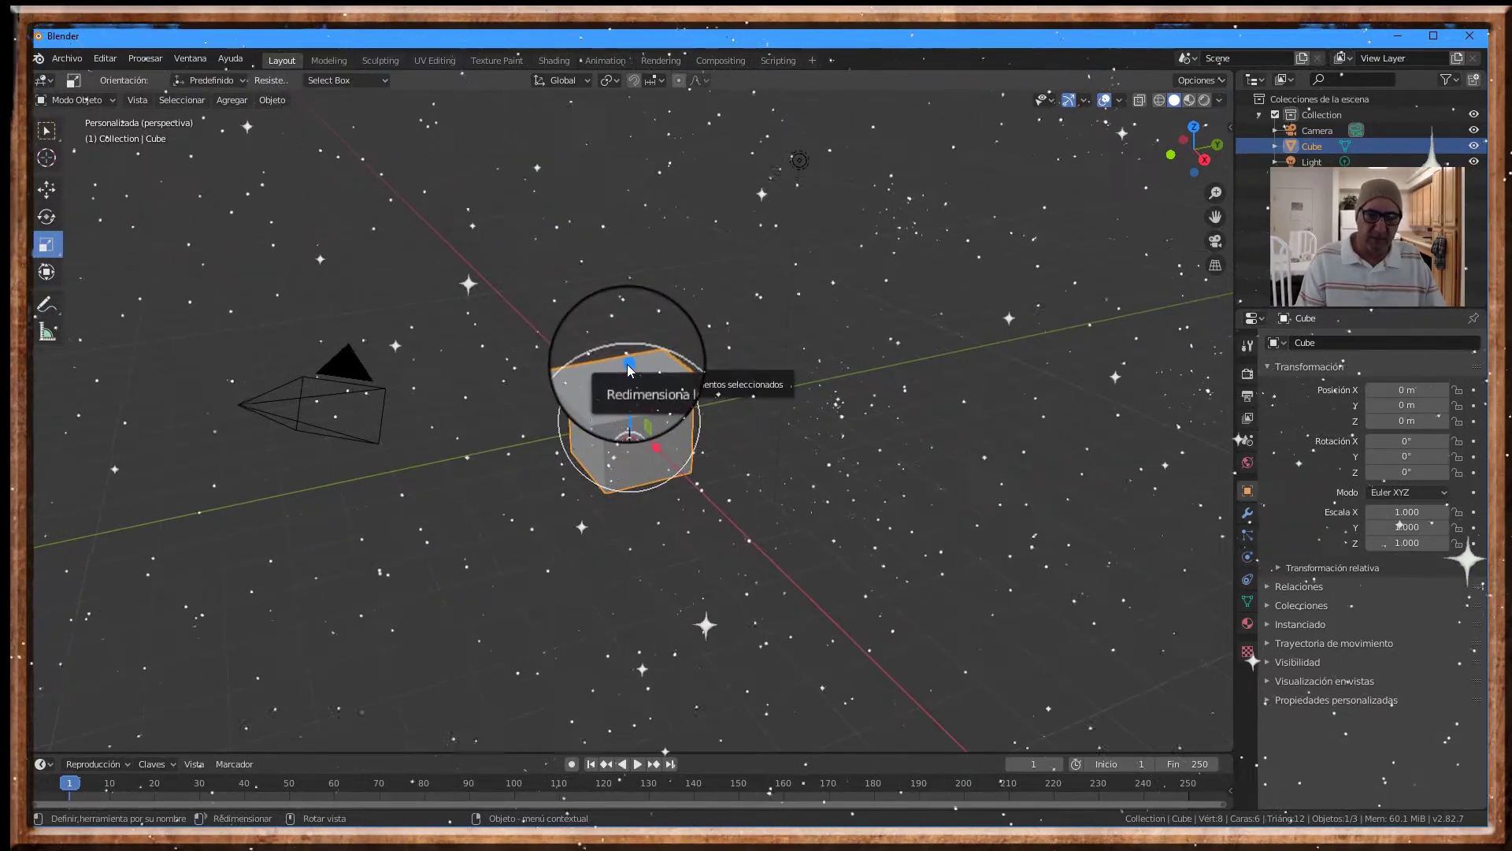
left_click_drag(630, 367, 630, 419)
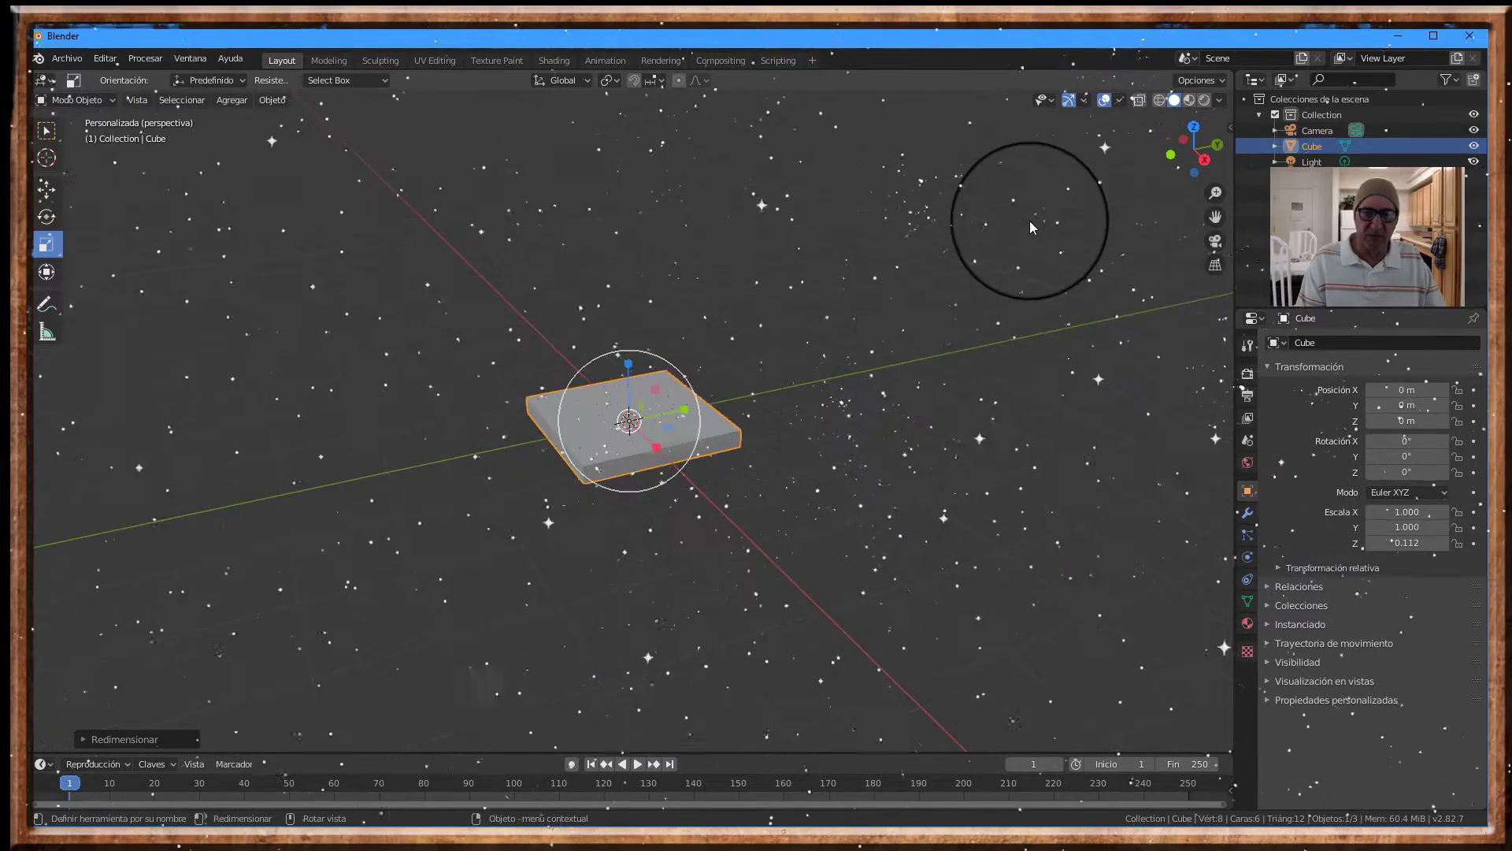
scroll(1029, 220, "up", 3)
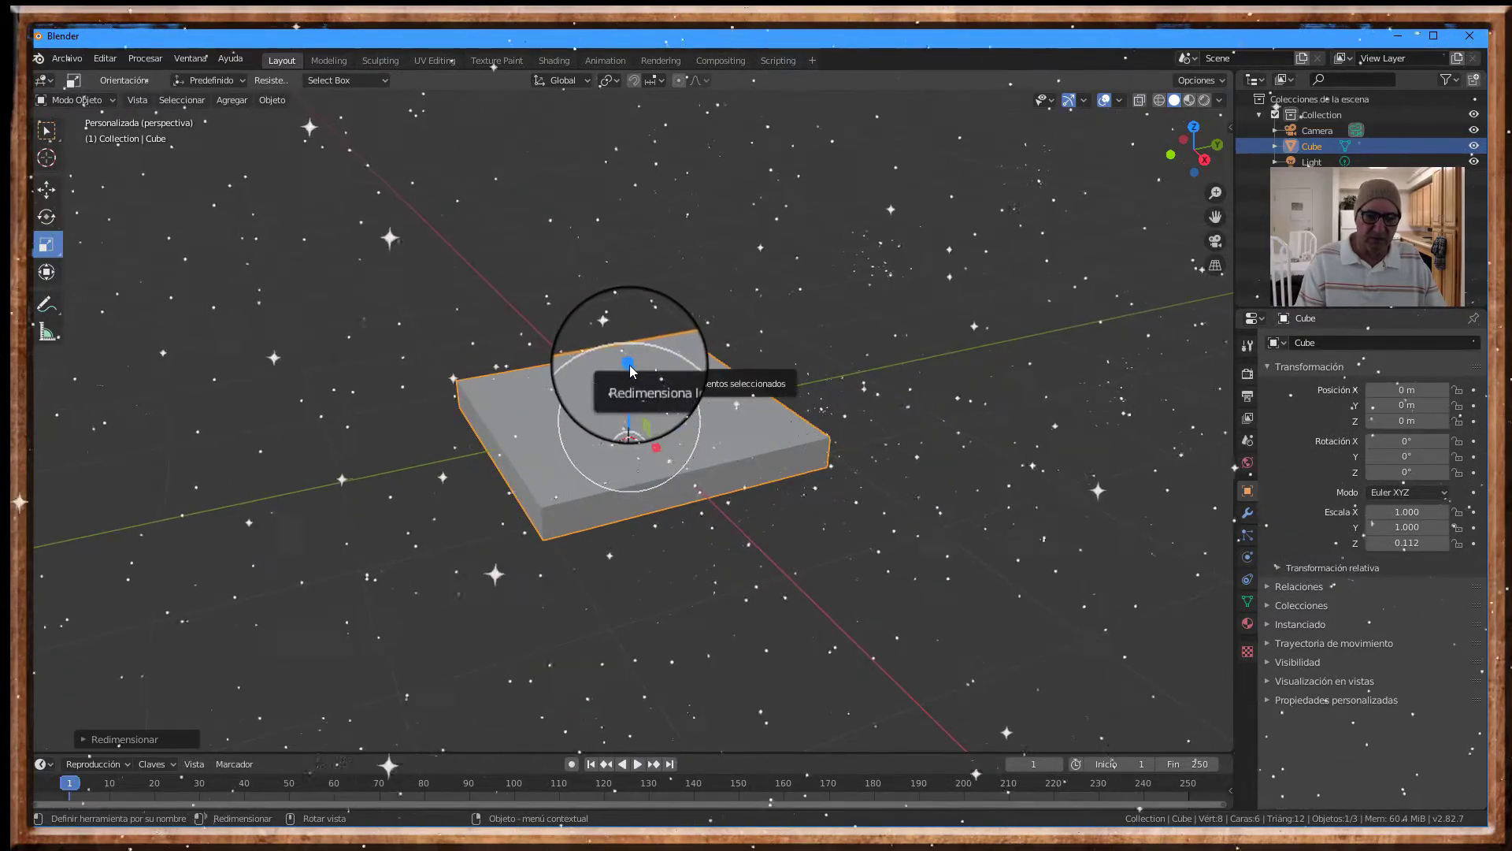
left_click_drag(630, 365, 629, 376)
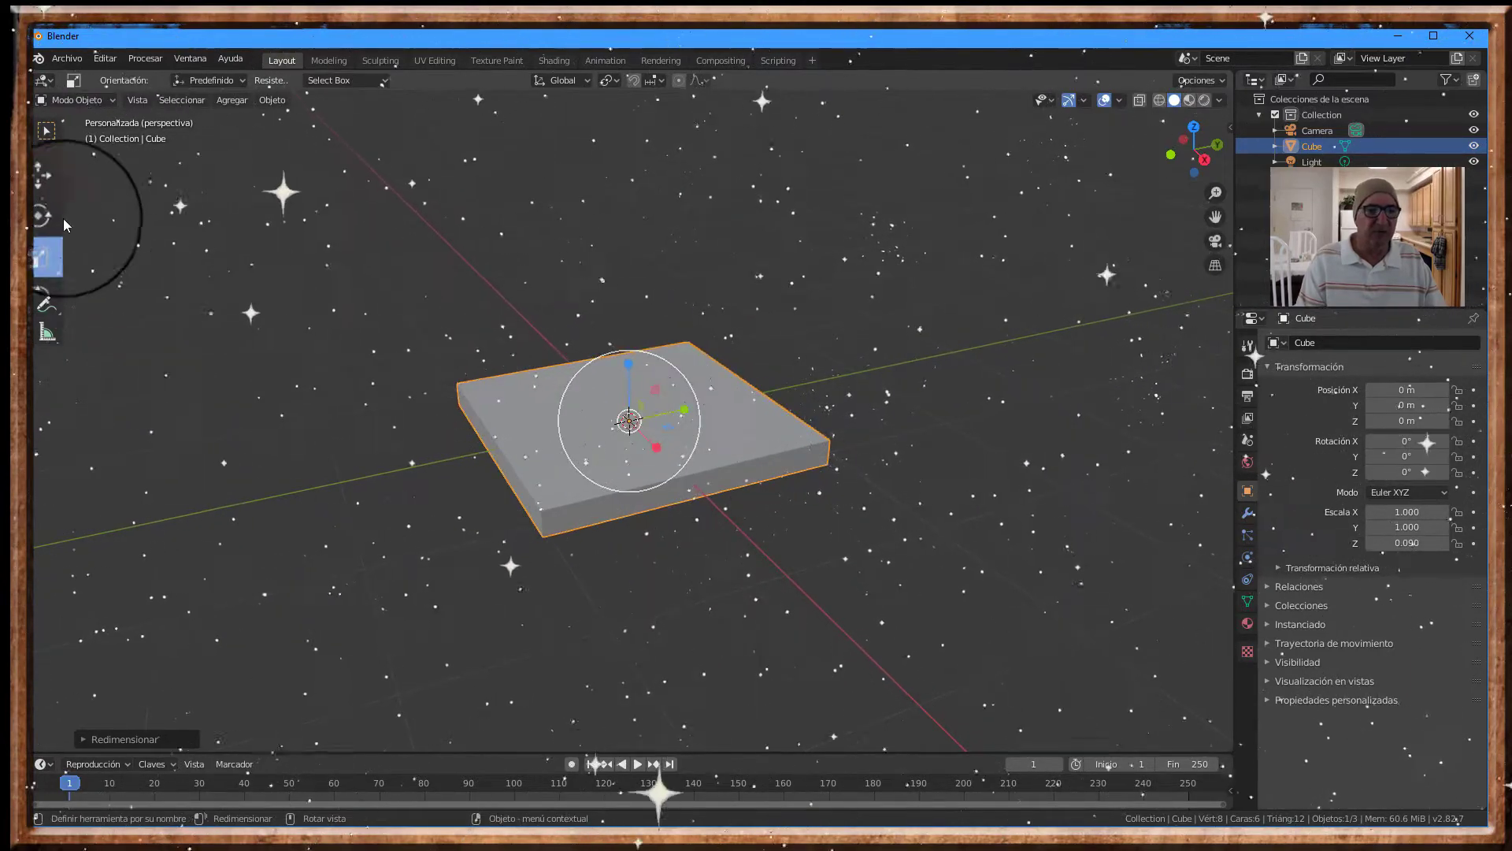
left_click(46, 134)
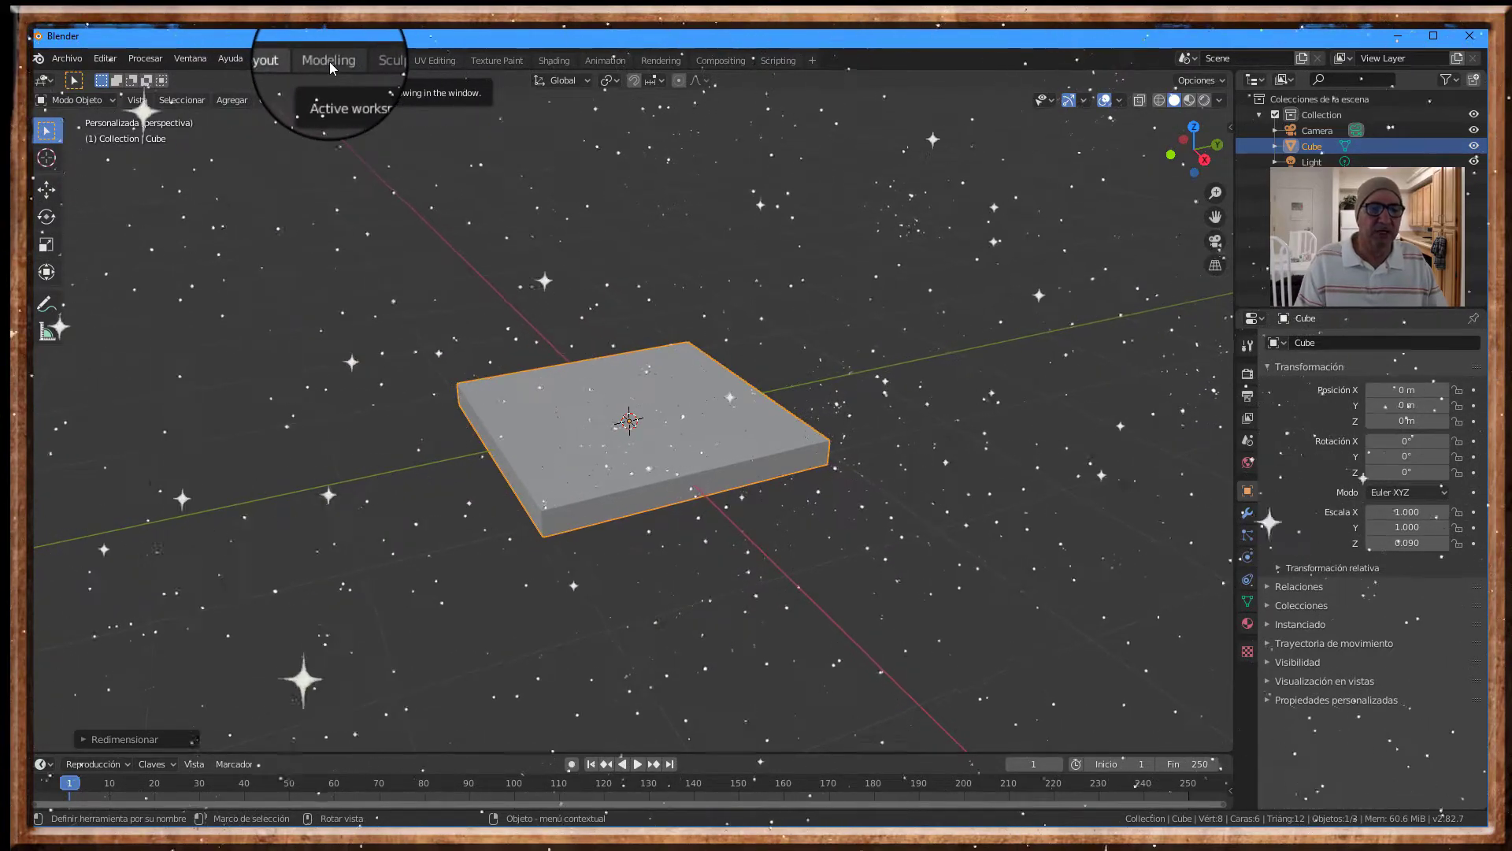
- Enter Edit Mode through the Modeling workspace and zoom in on the slab
left_click(329, 61)
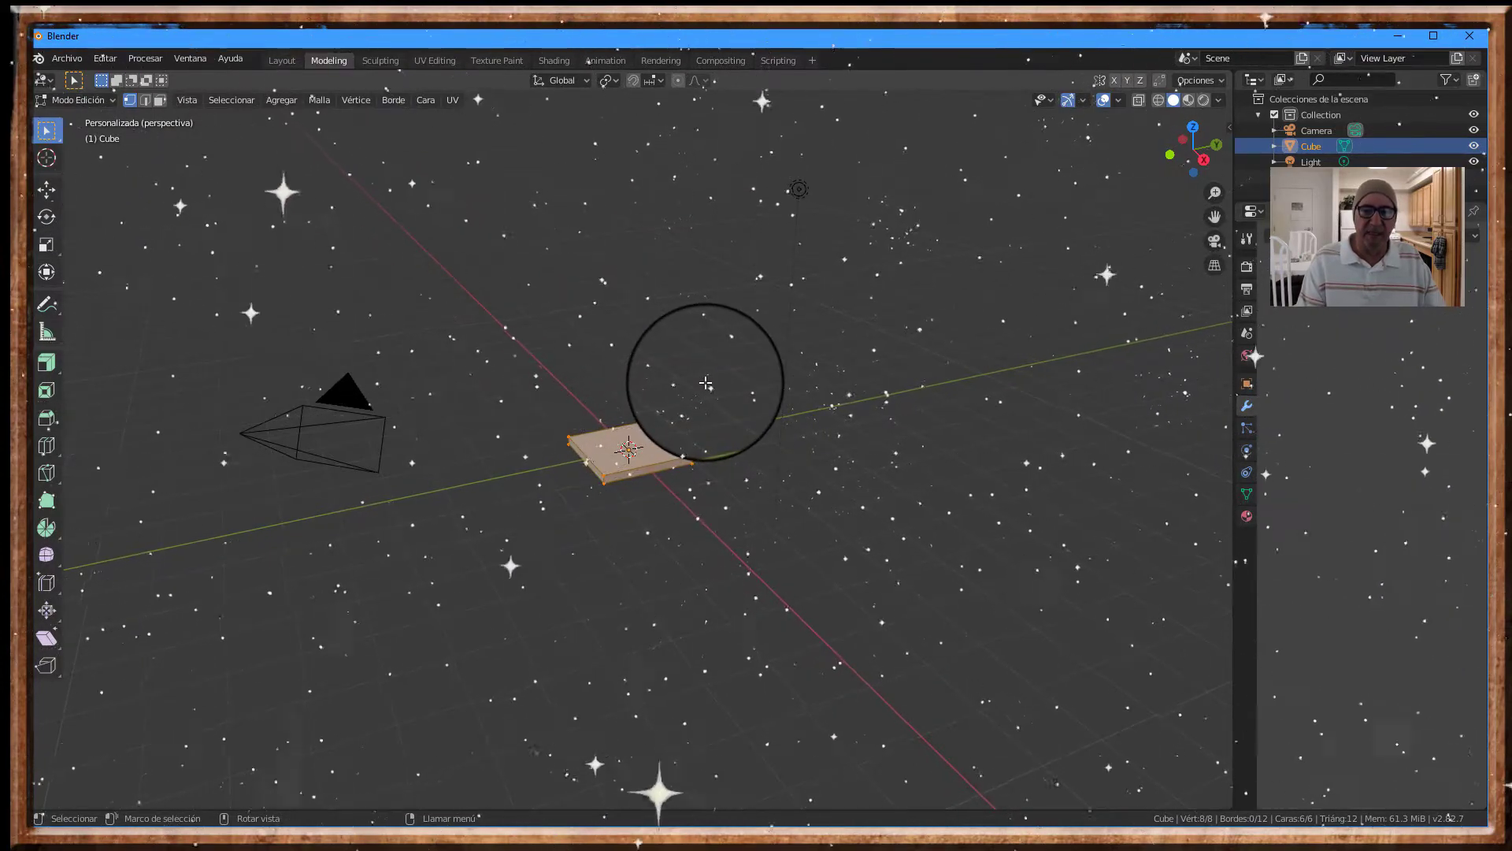
scroll(705, 383, "up", 3)
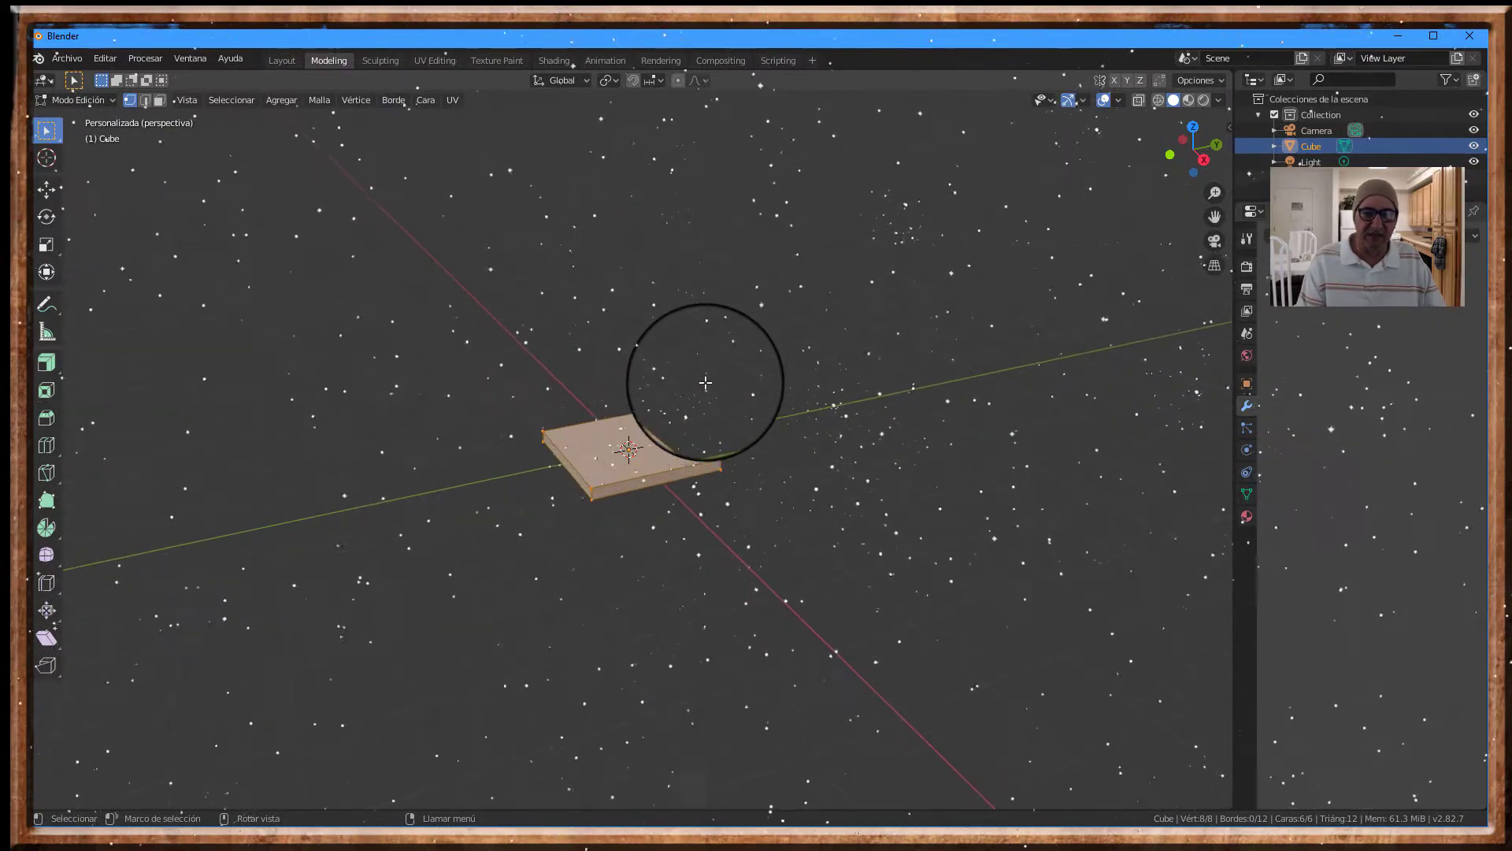
scroll(705, 382, "up", 1)
scroll(705, 382, "up", 1)
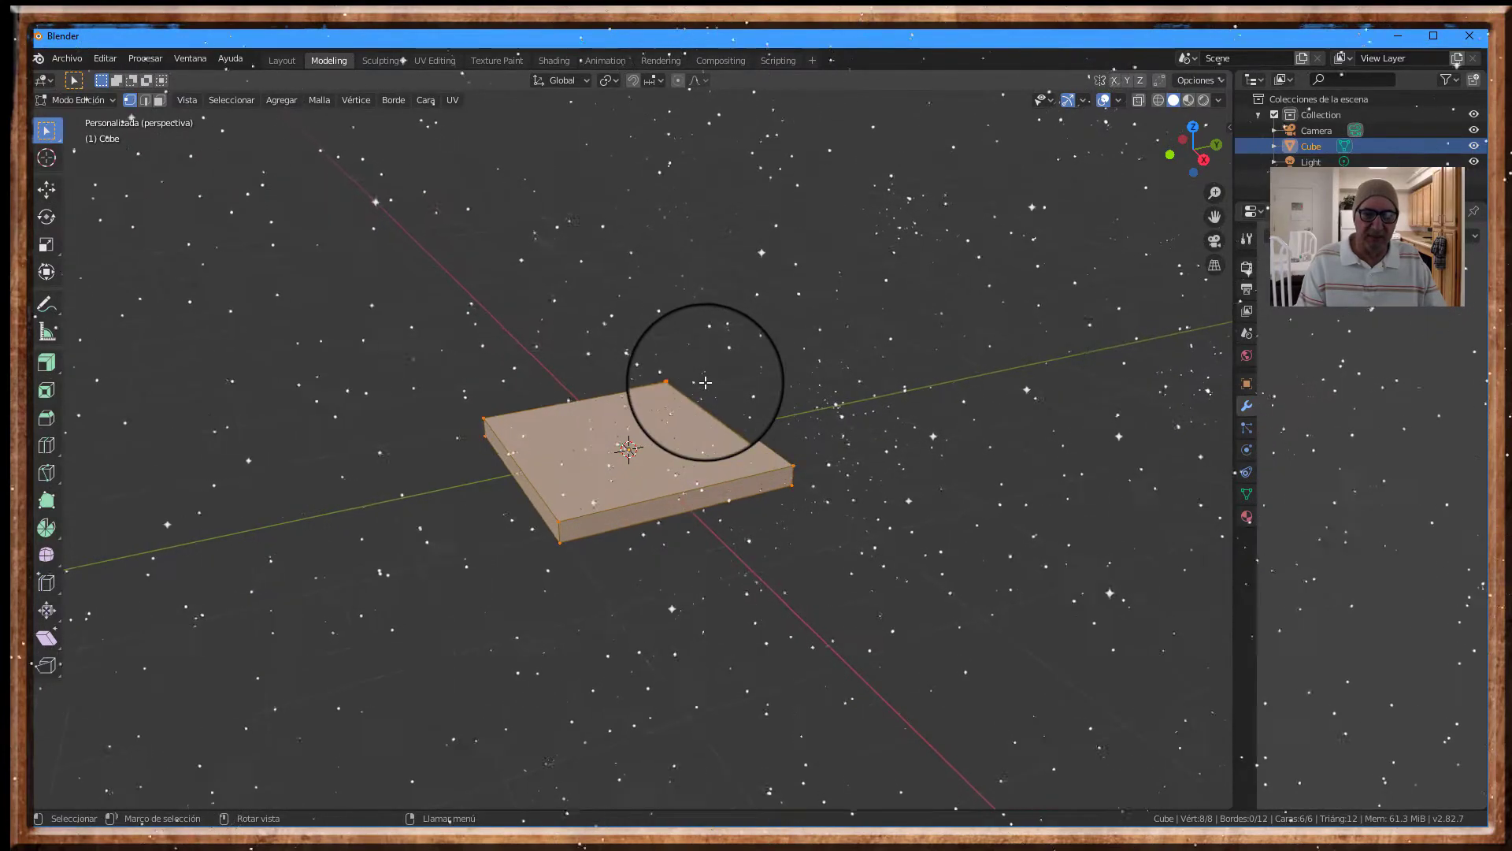
scroll(706, 383, "up", 1)
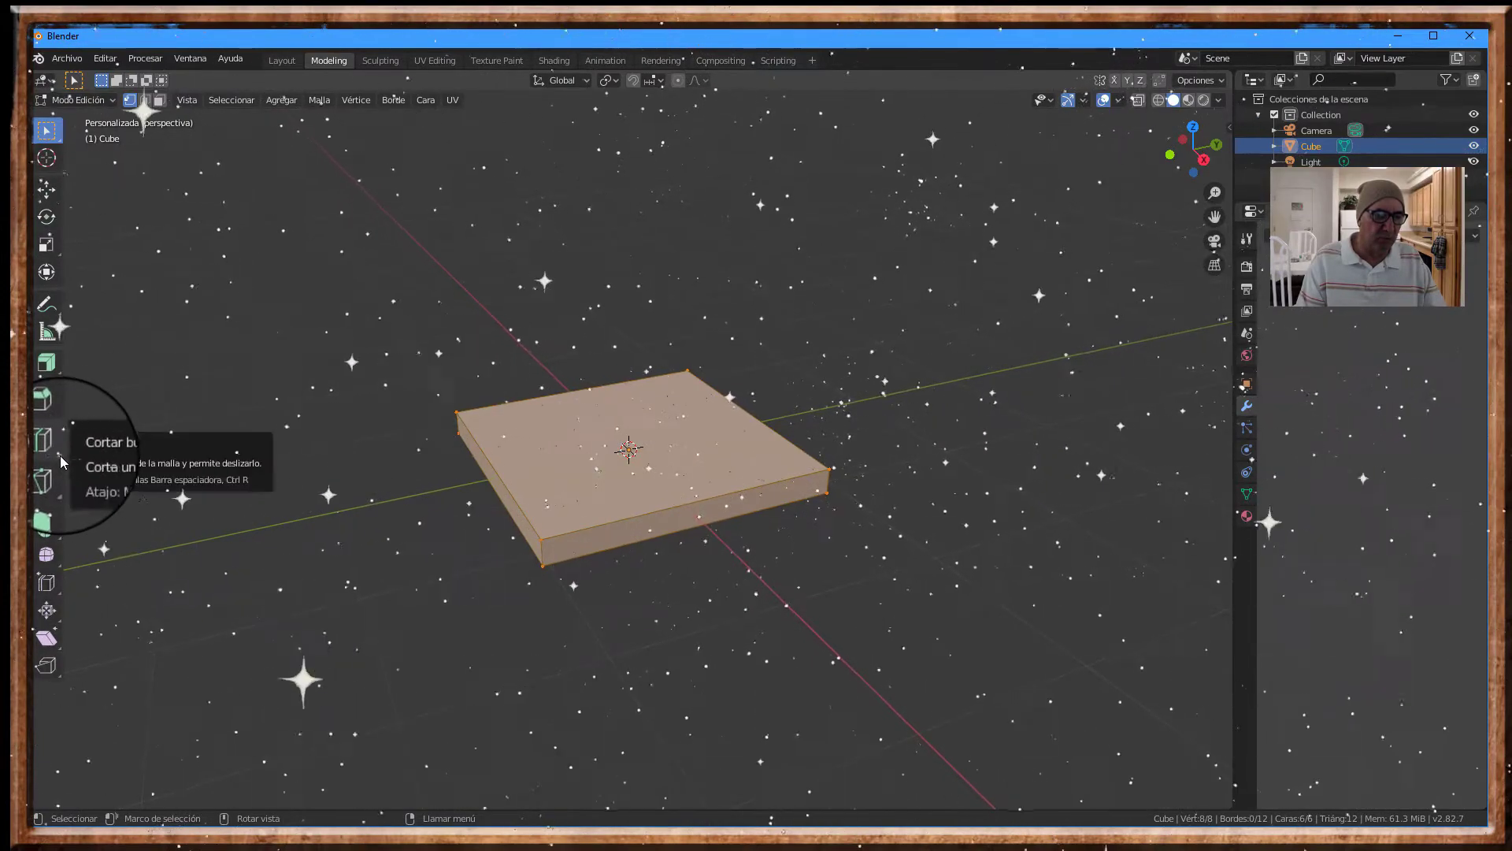
- Choose the plain Loop Cut (Cortar bucle) tool and preview a single cut across the slab's middle
left_click(56, 447)
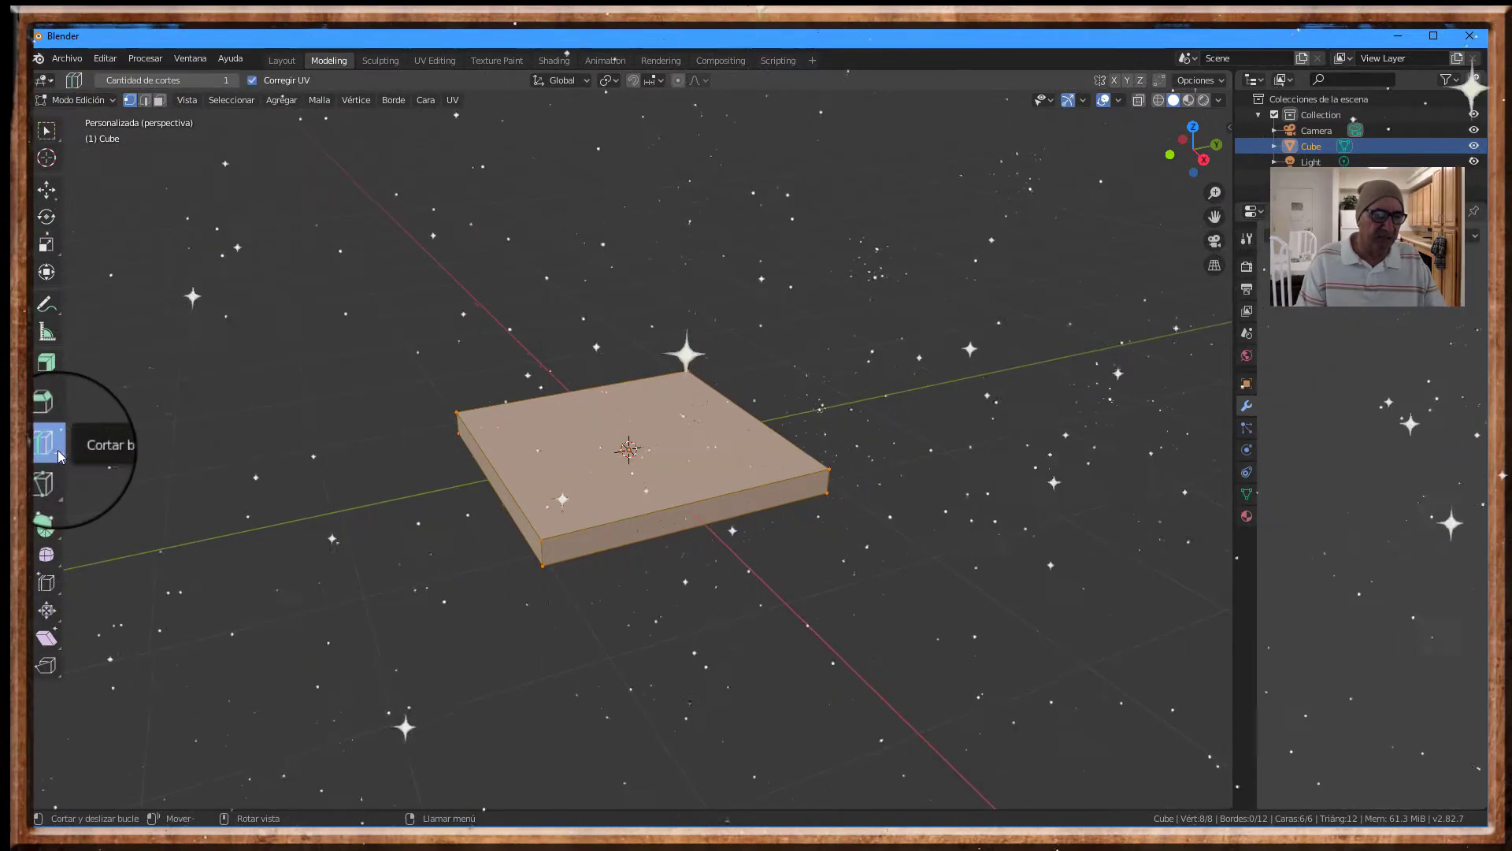
right_click(58, 452)
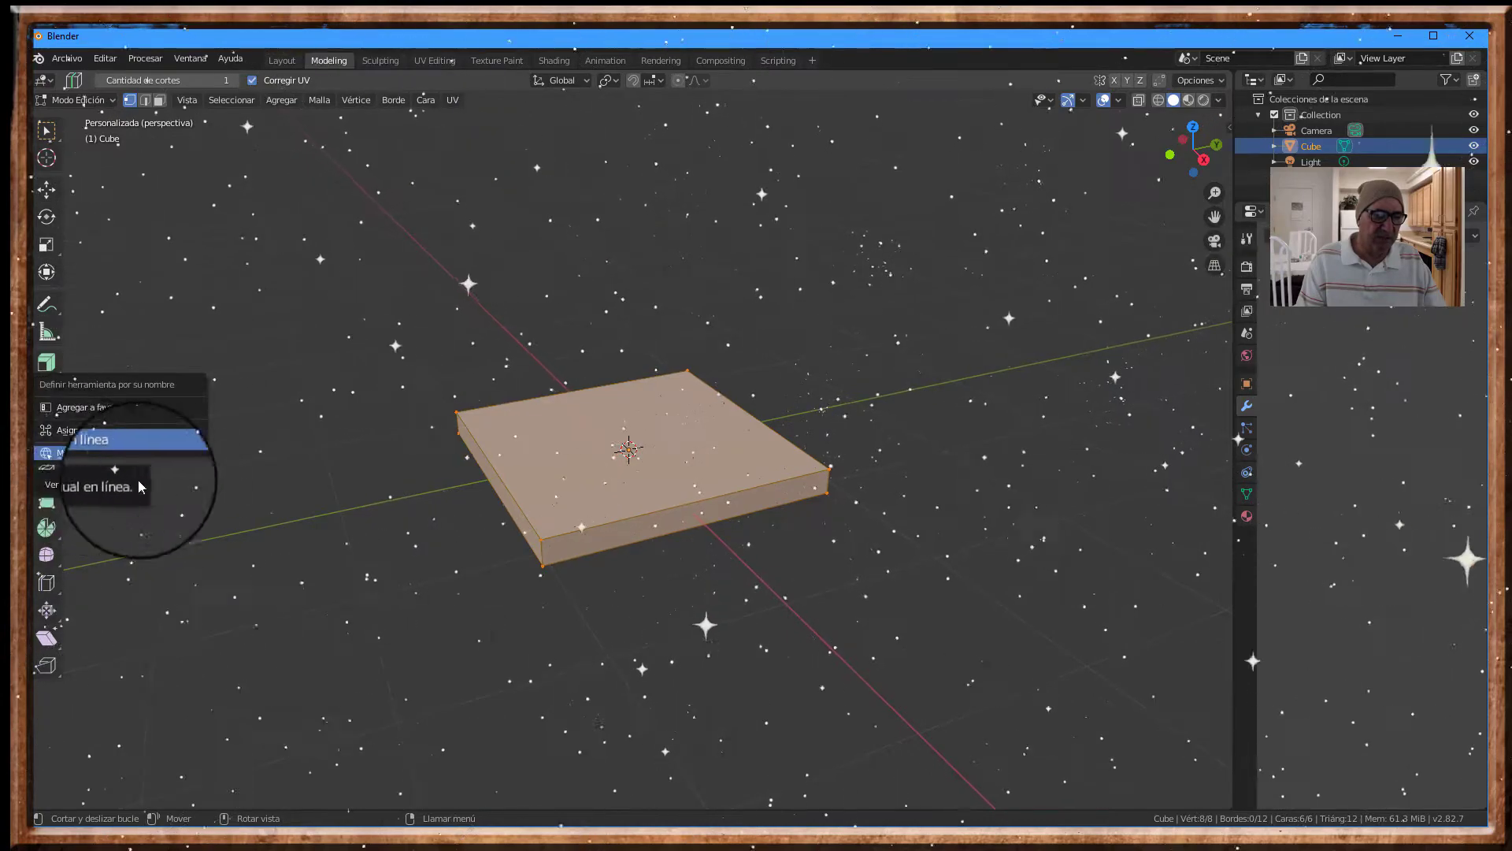
left_click(46, 446)
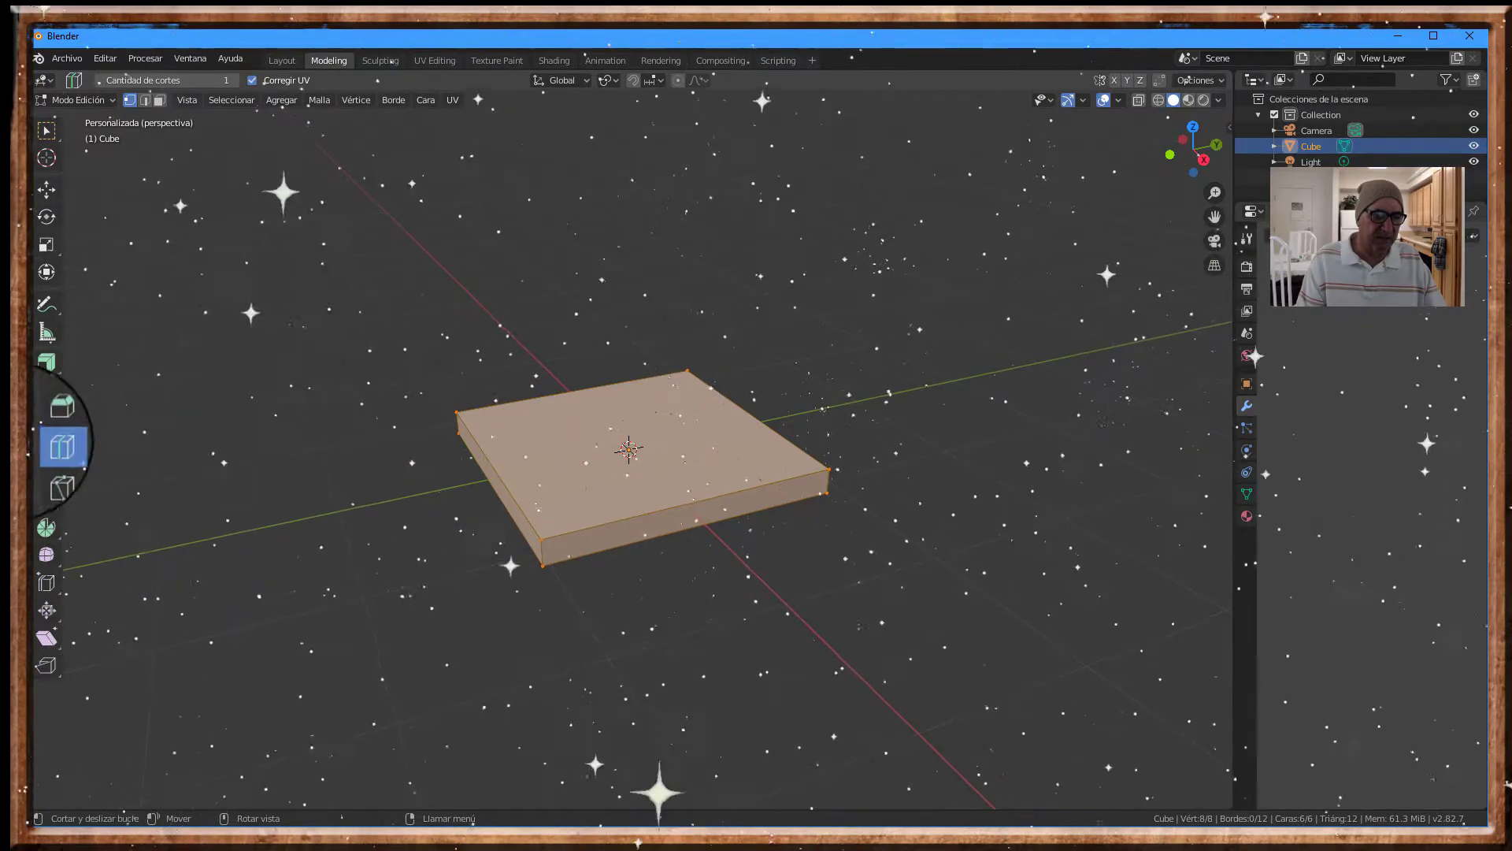
left_click(50, 449)
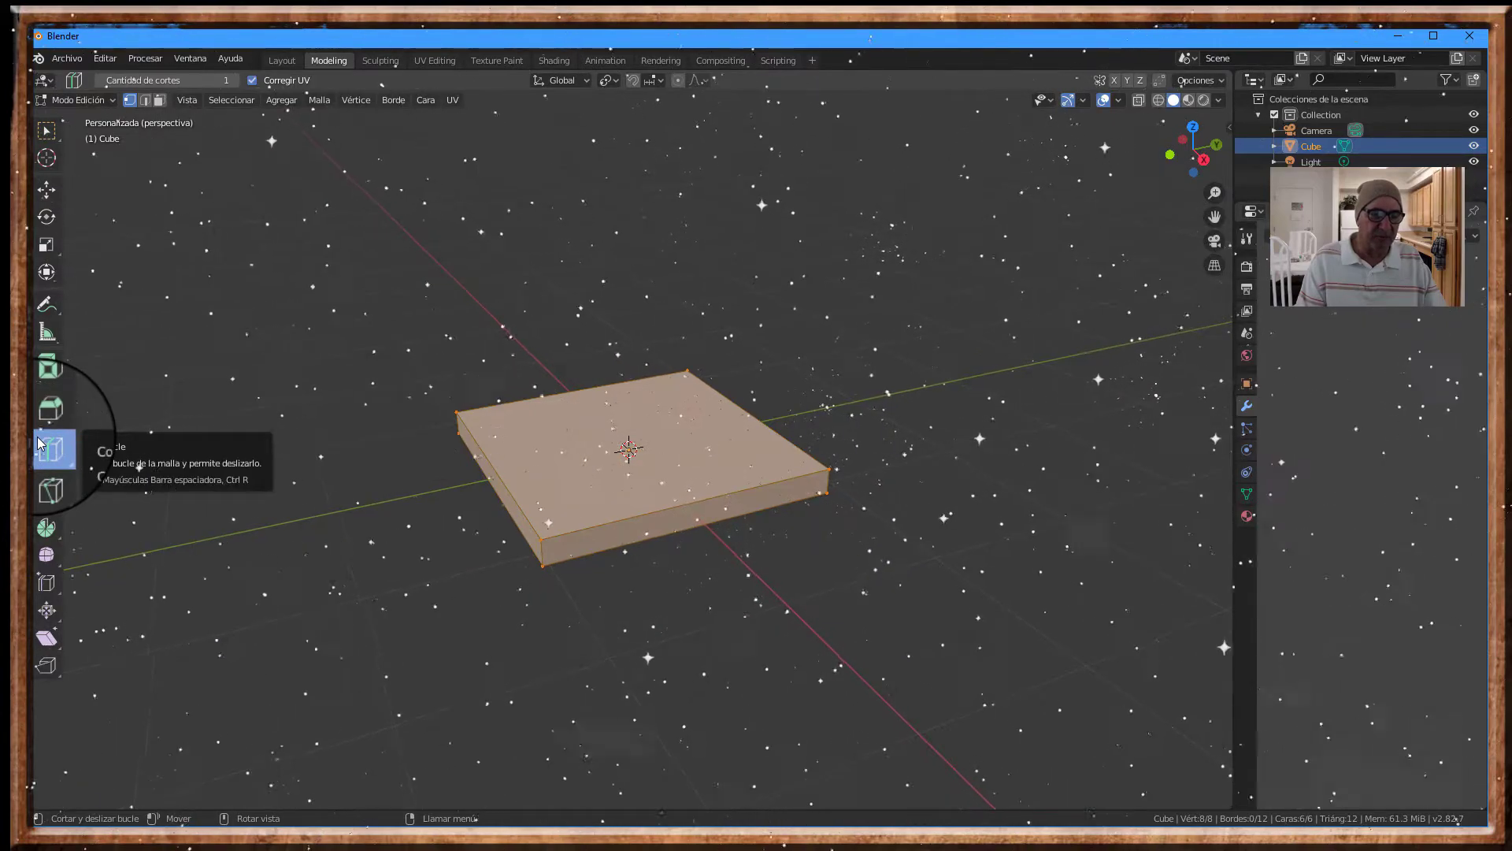
left_click(36, 437)
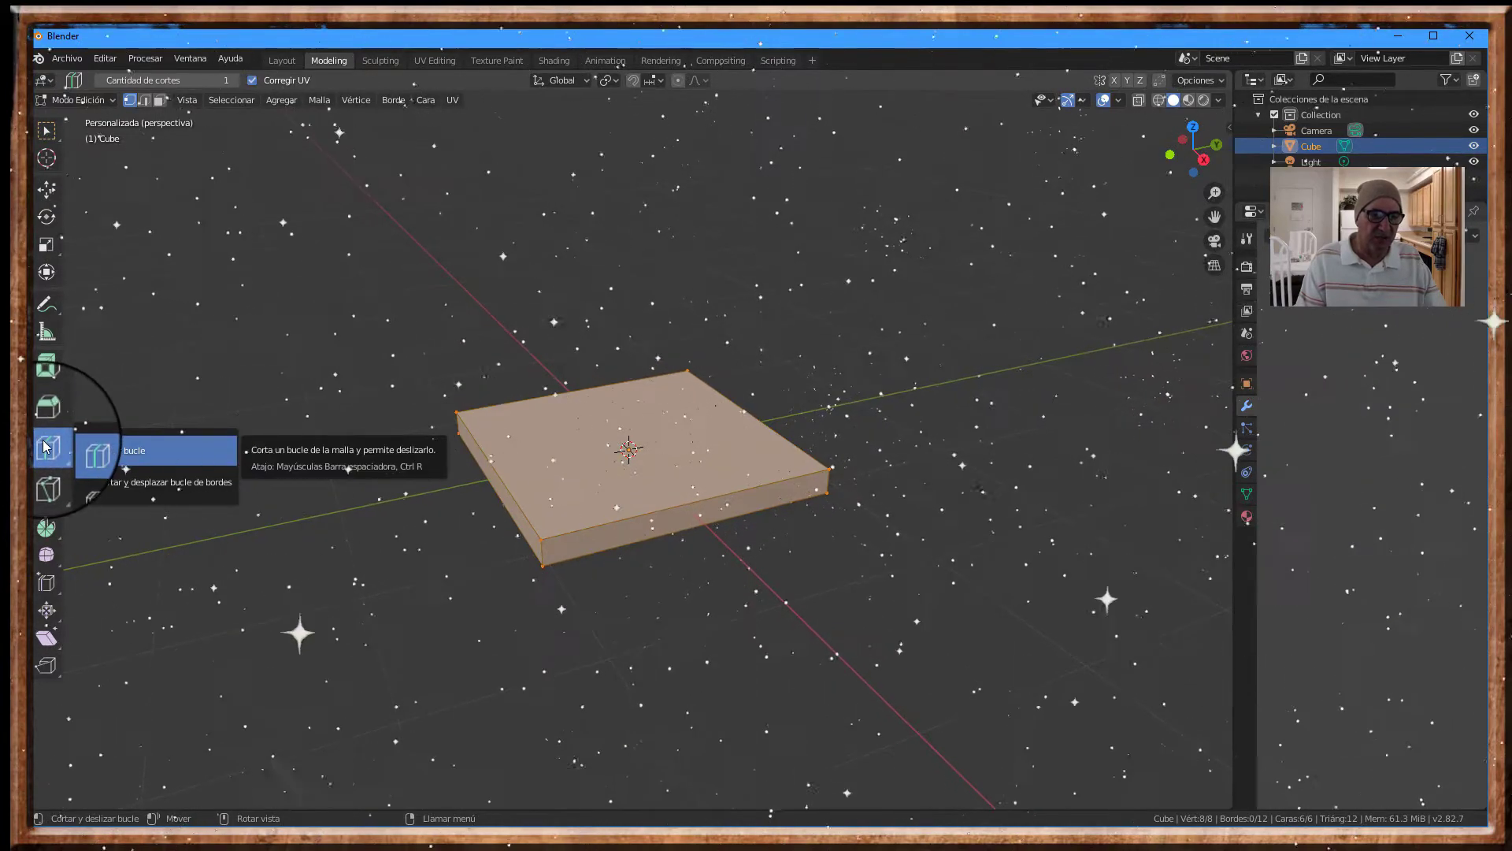
left_click(43, 447)
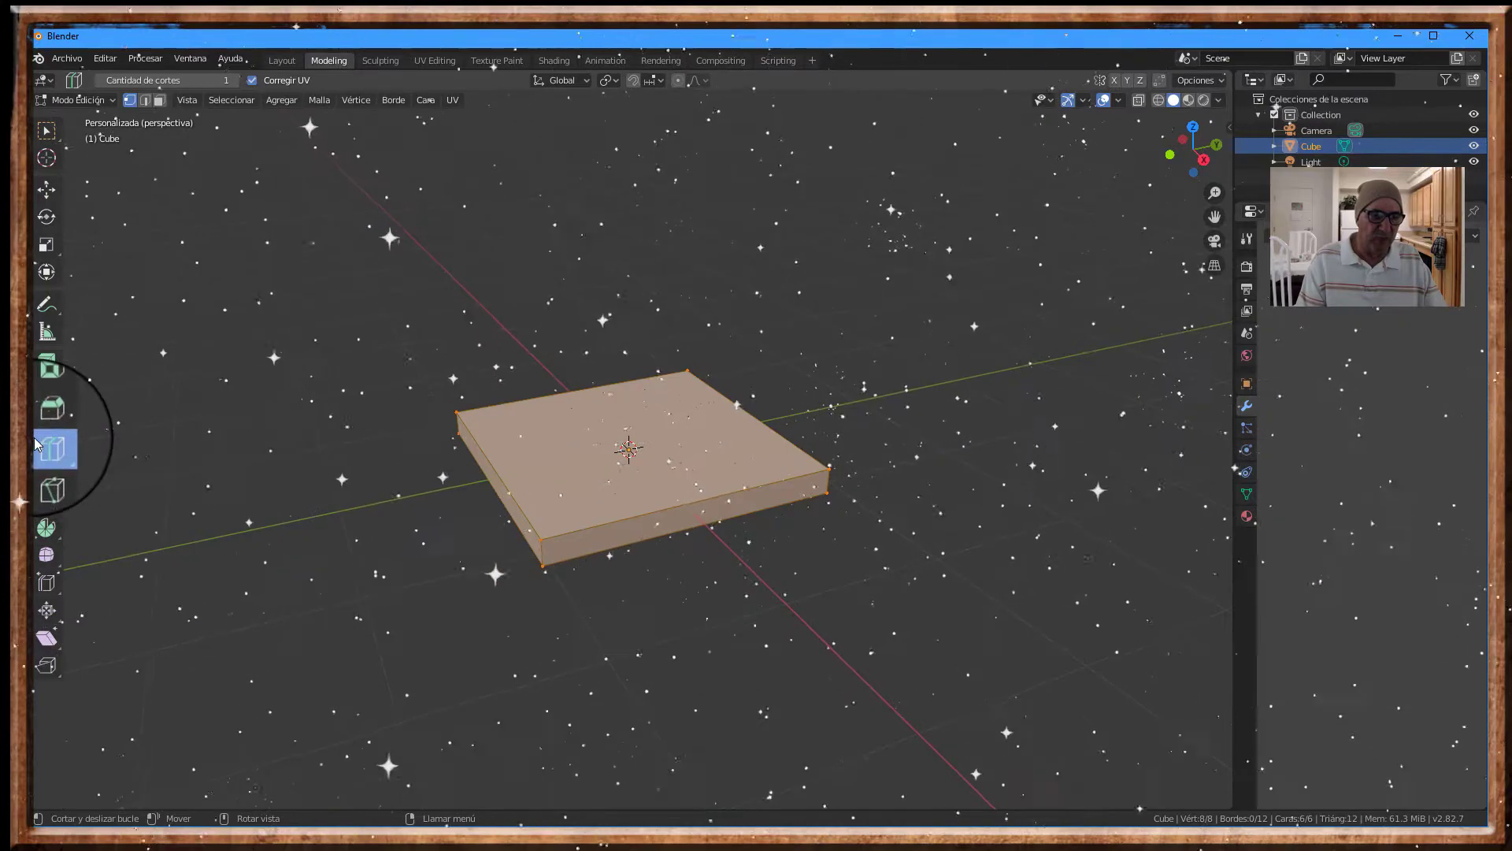
left_click(42, 447)
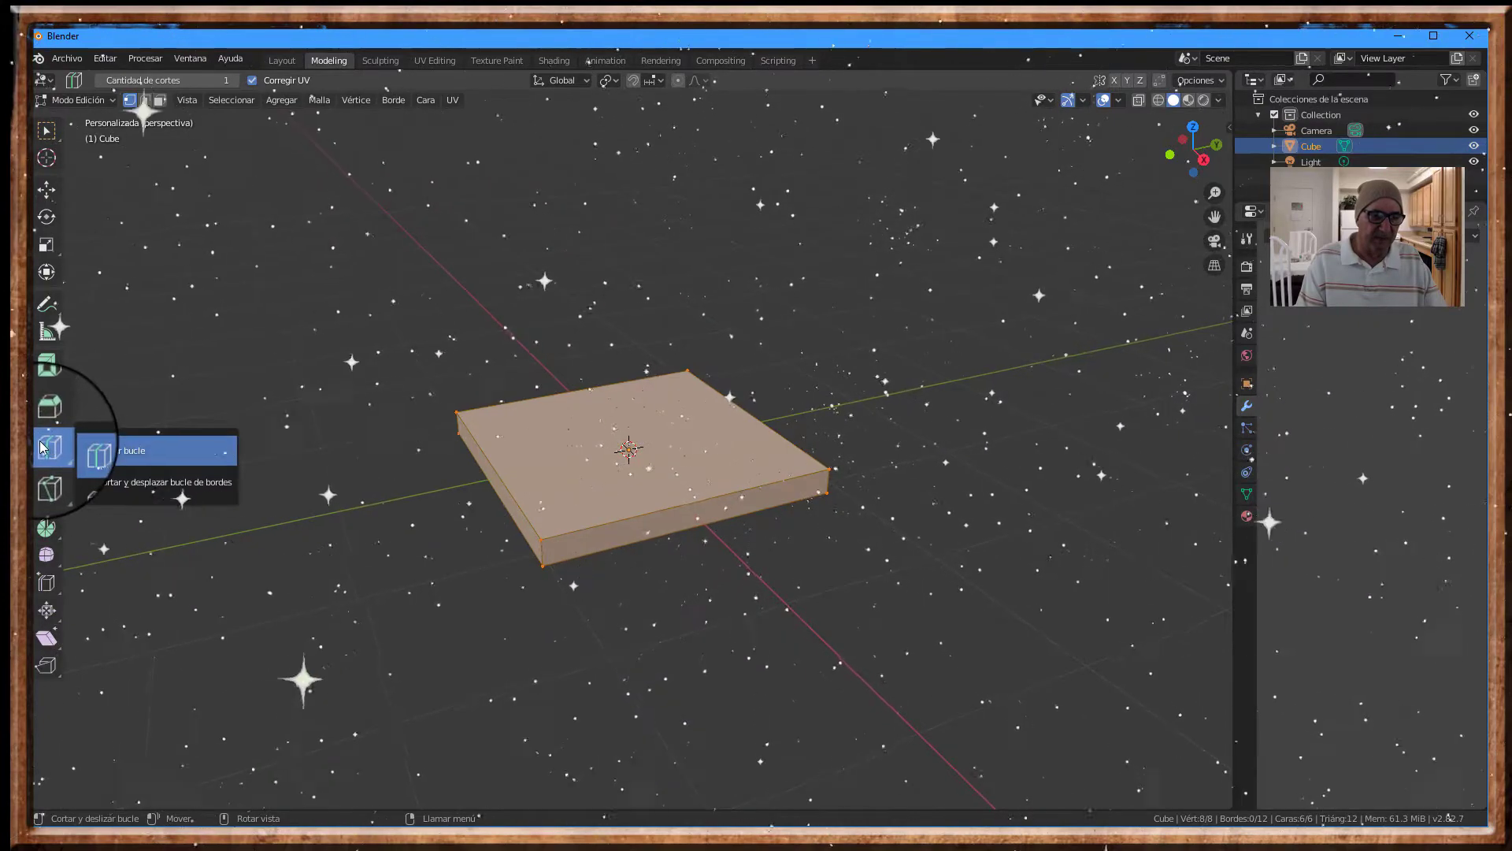
left_click(122, 459)
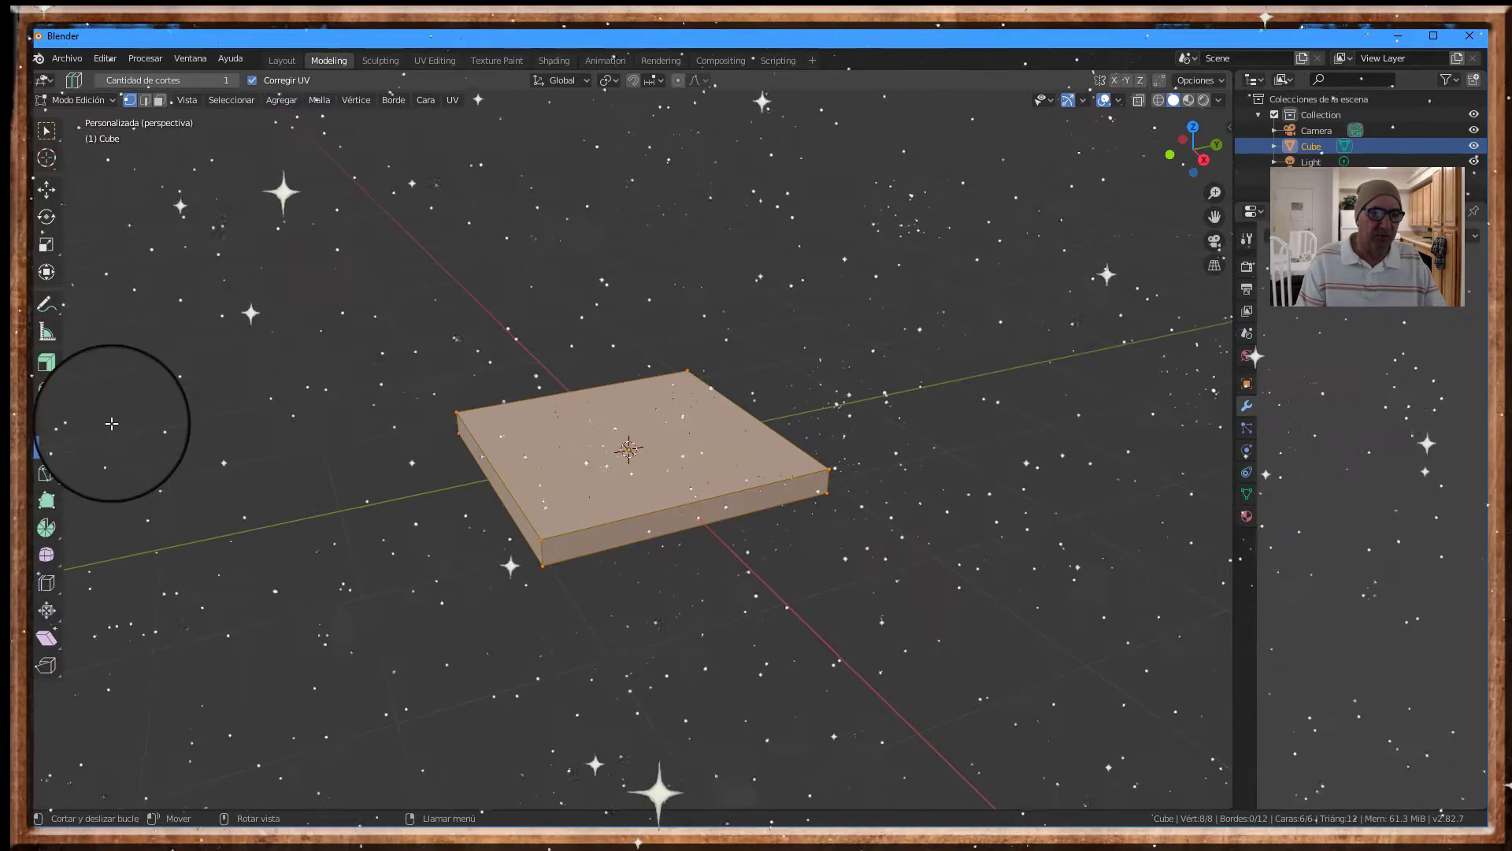
left_click(47, 189)
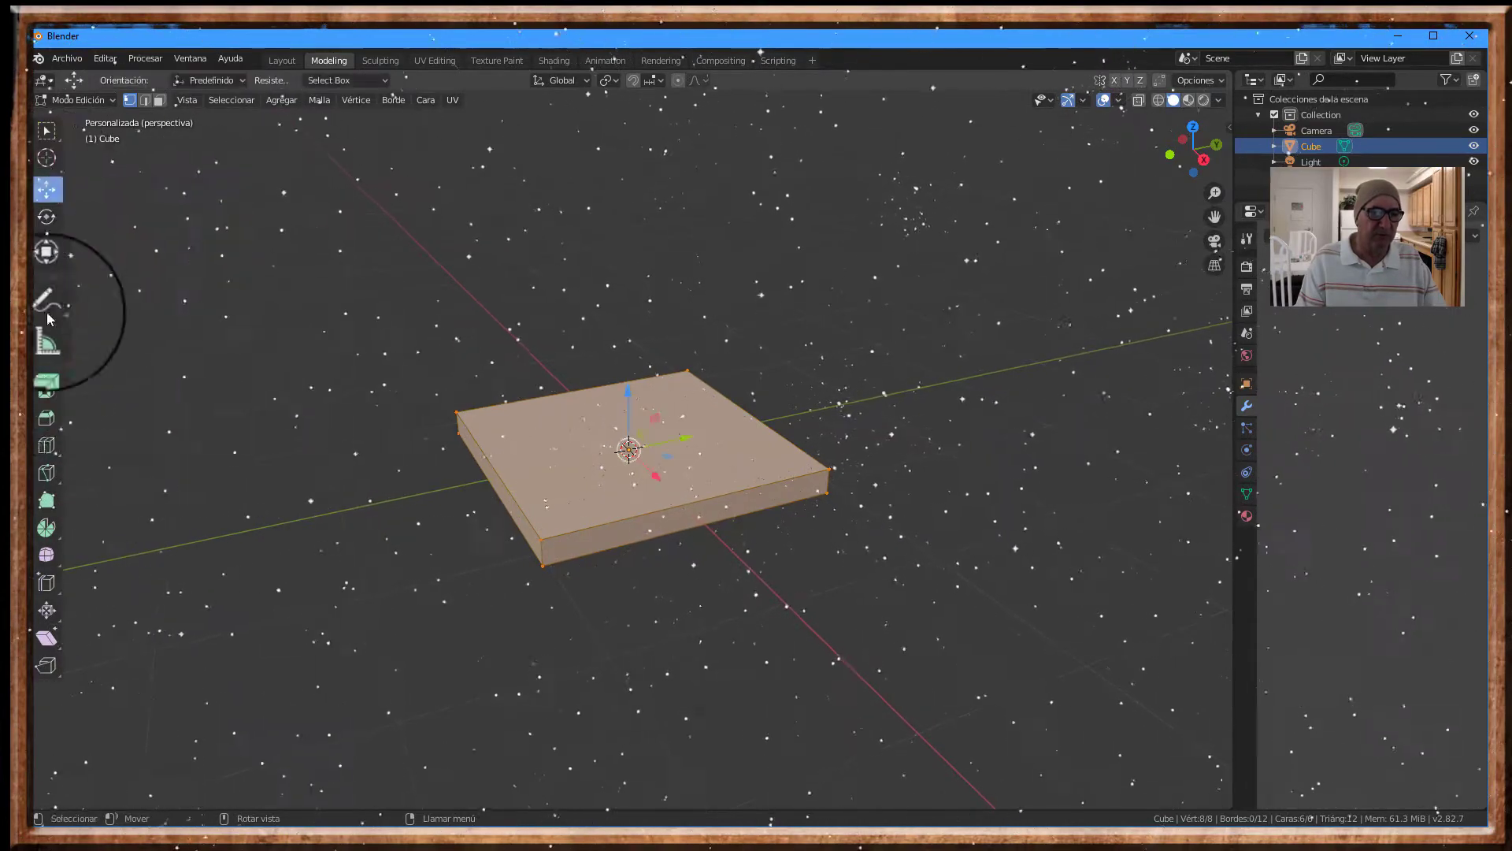
left_click(42, 448)
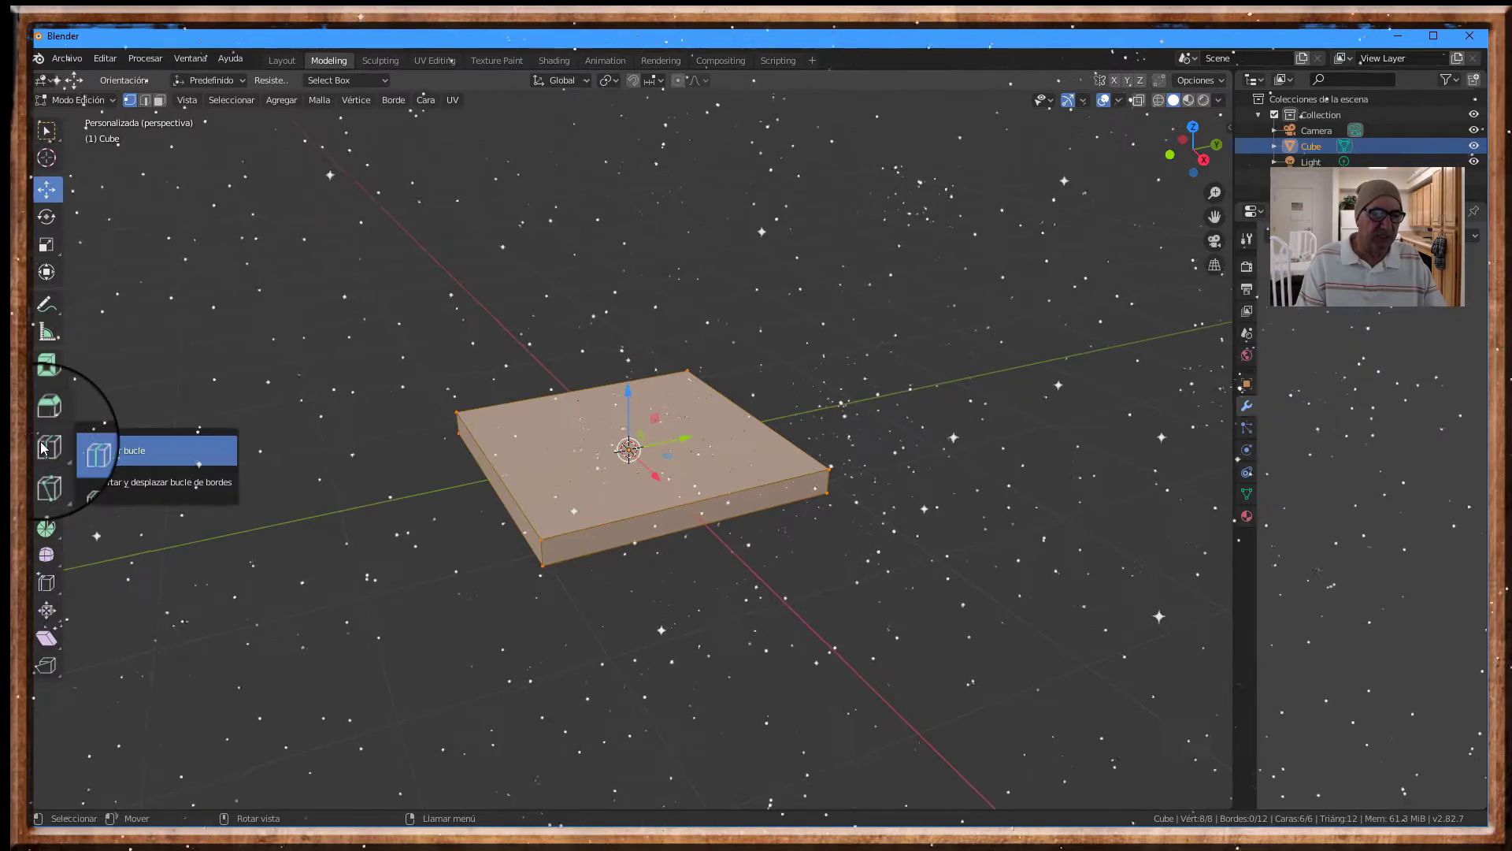
left_click(114, 454)
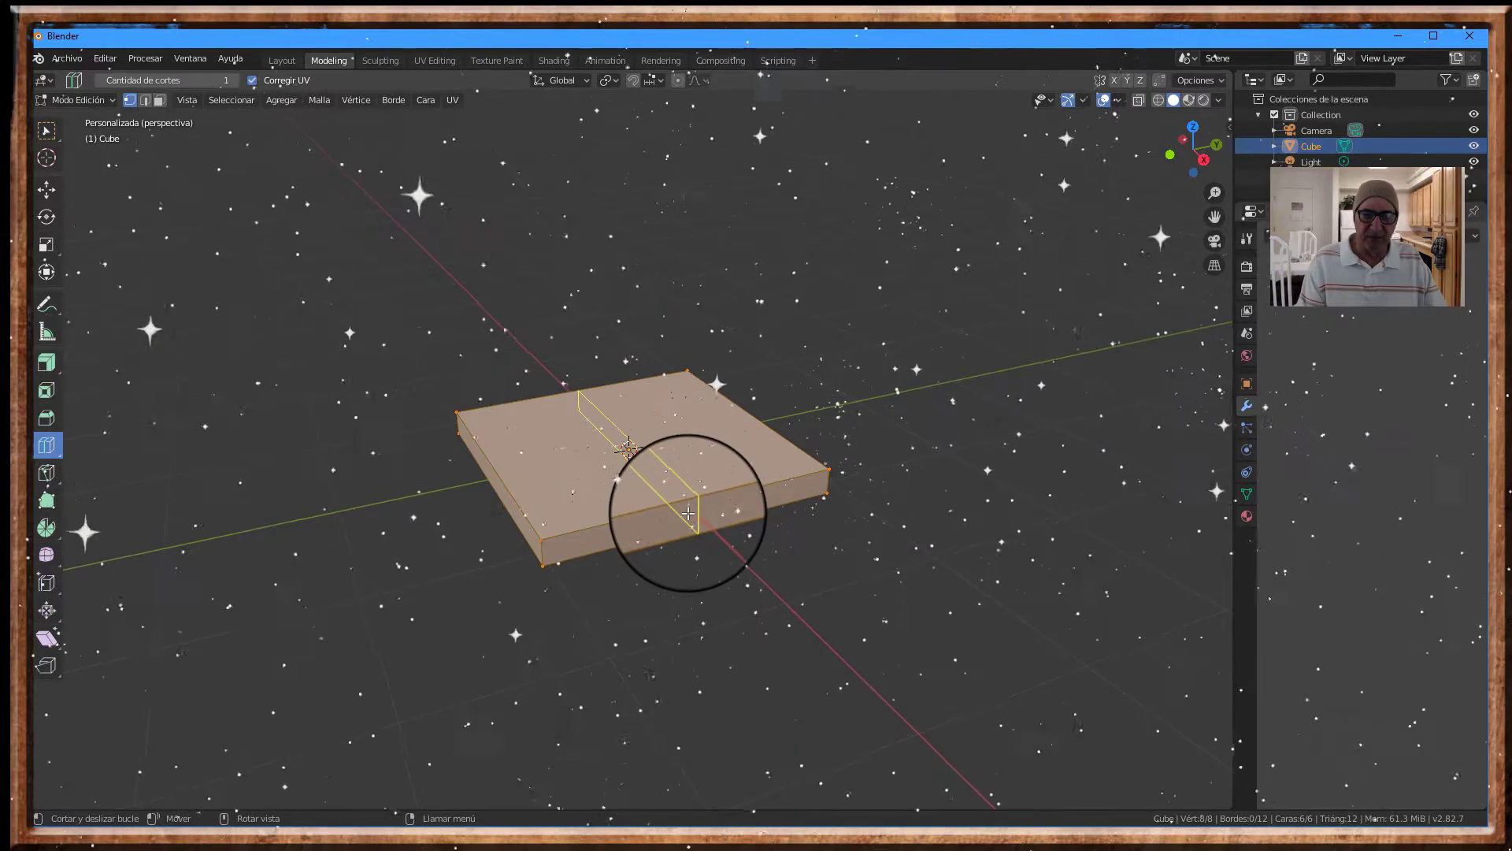
- Add loop cuts slid near both slab ends and both long sides, giving 32 vertices
left_click(691, 514)
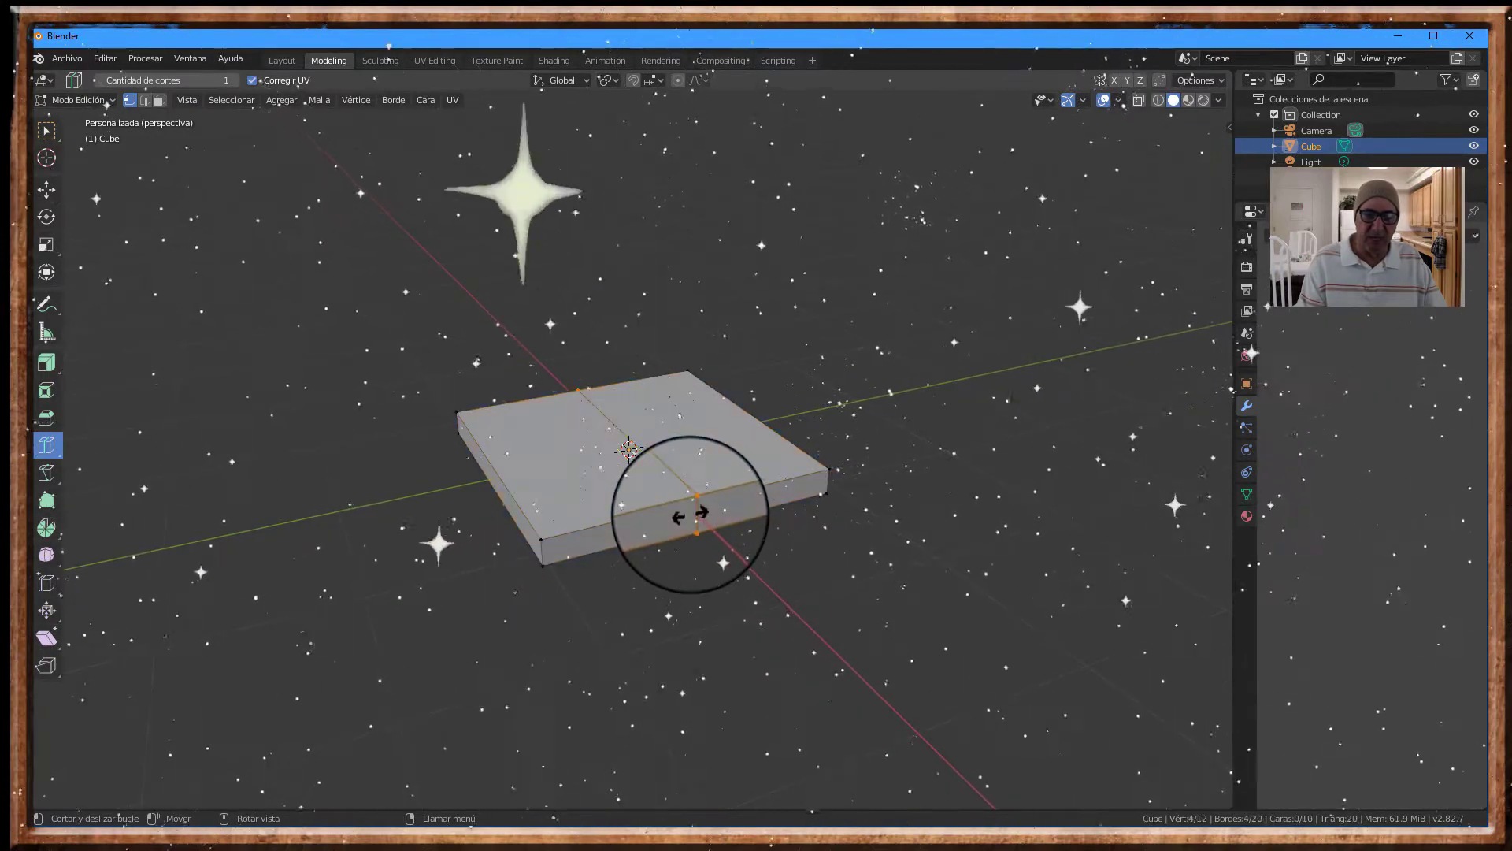
left_click_drag(690, 515, 788, 488)
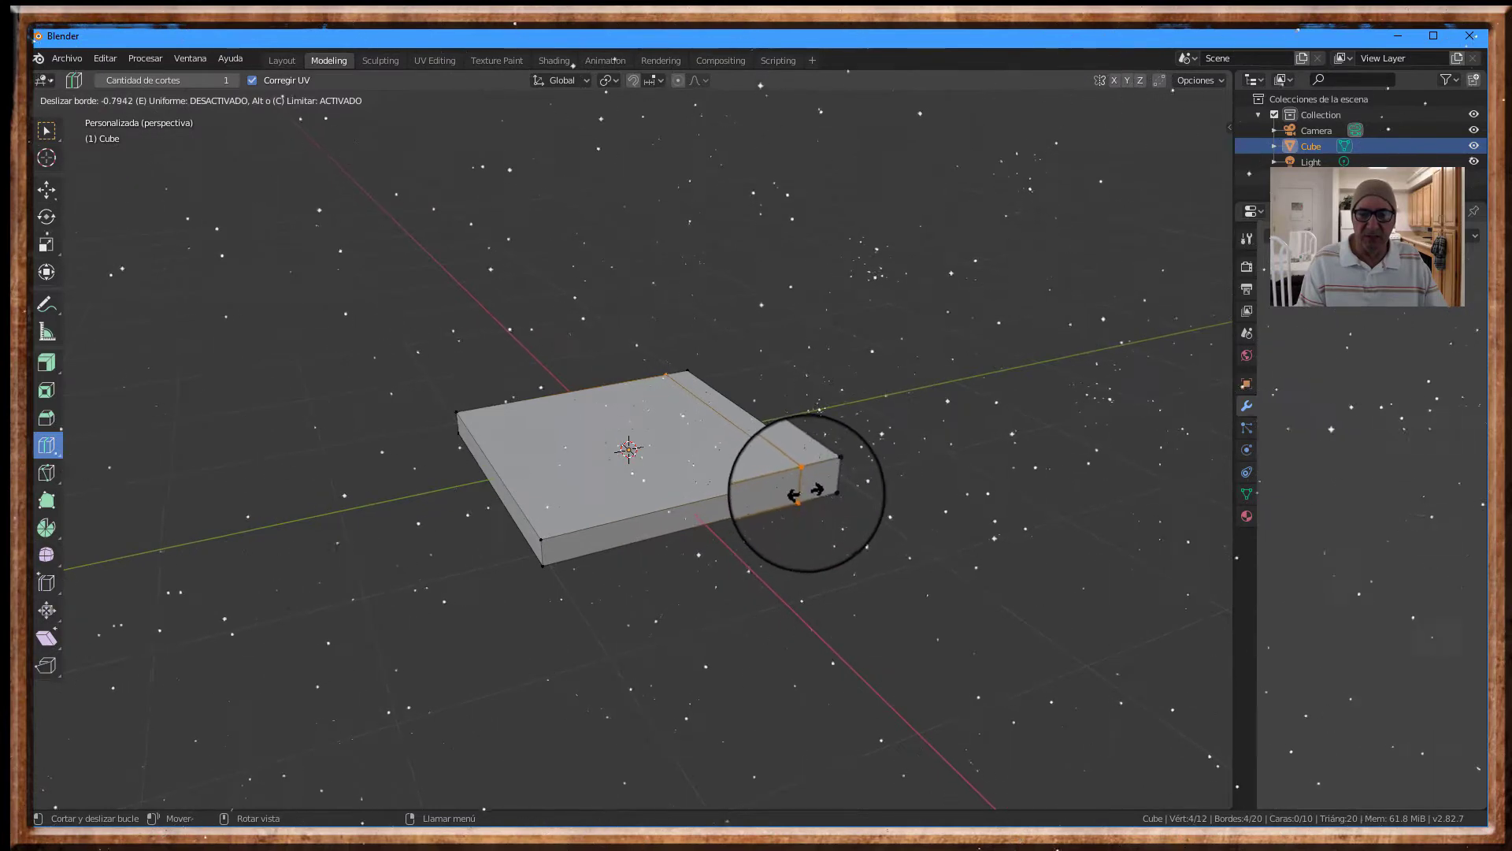
left_click_drag(809, 492, 809, 492)
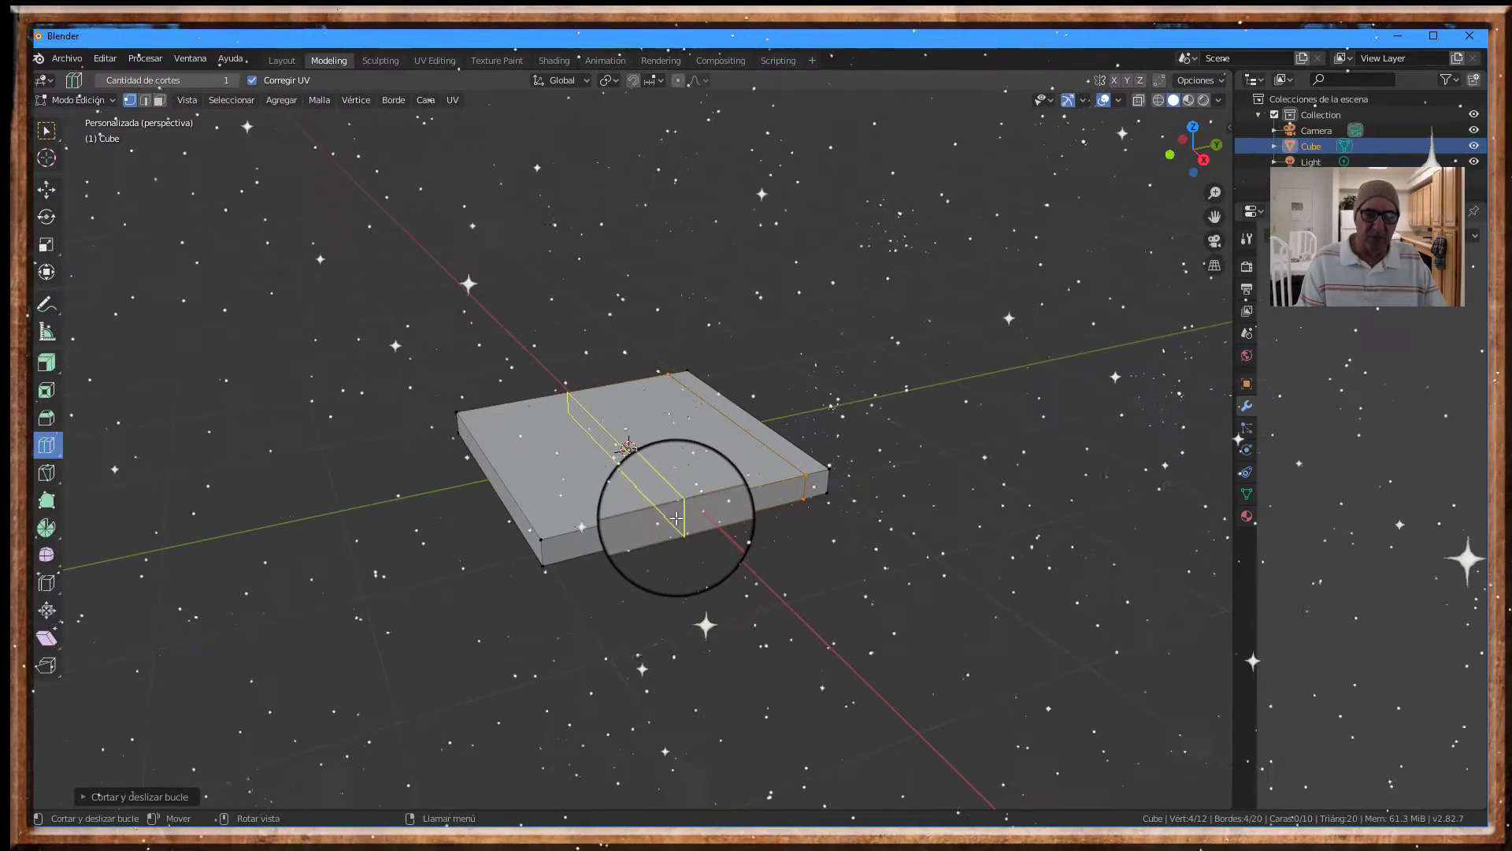
left_click_drag(677, 518, 582, 542)
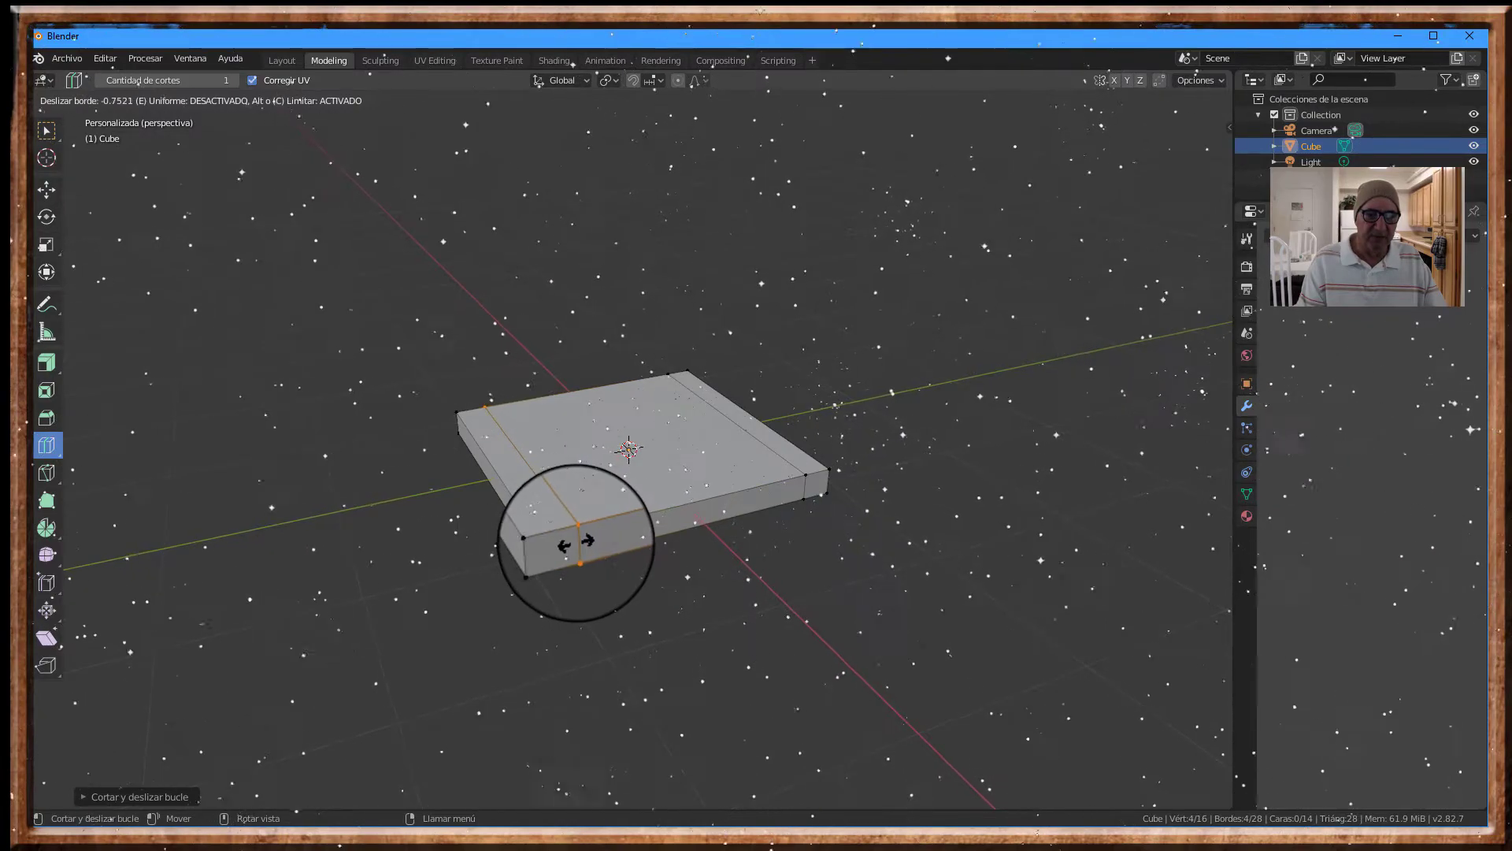
left_click_drag(569, 543, 569, 545)
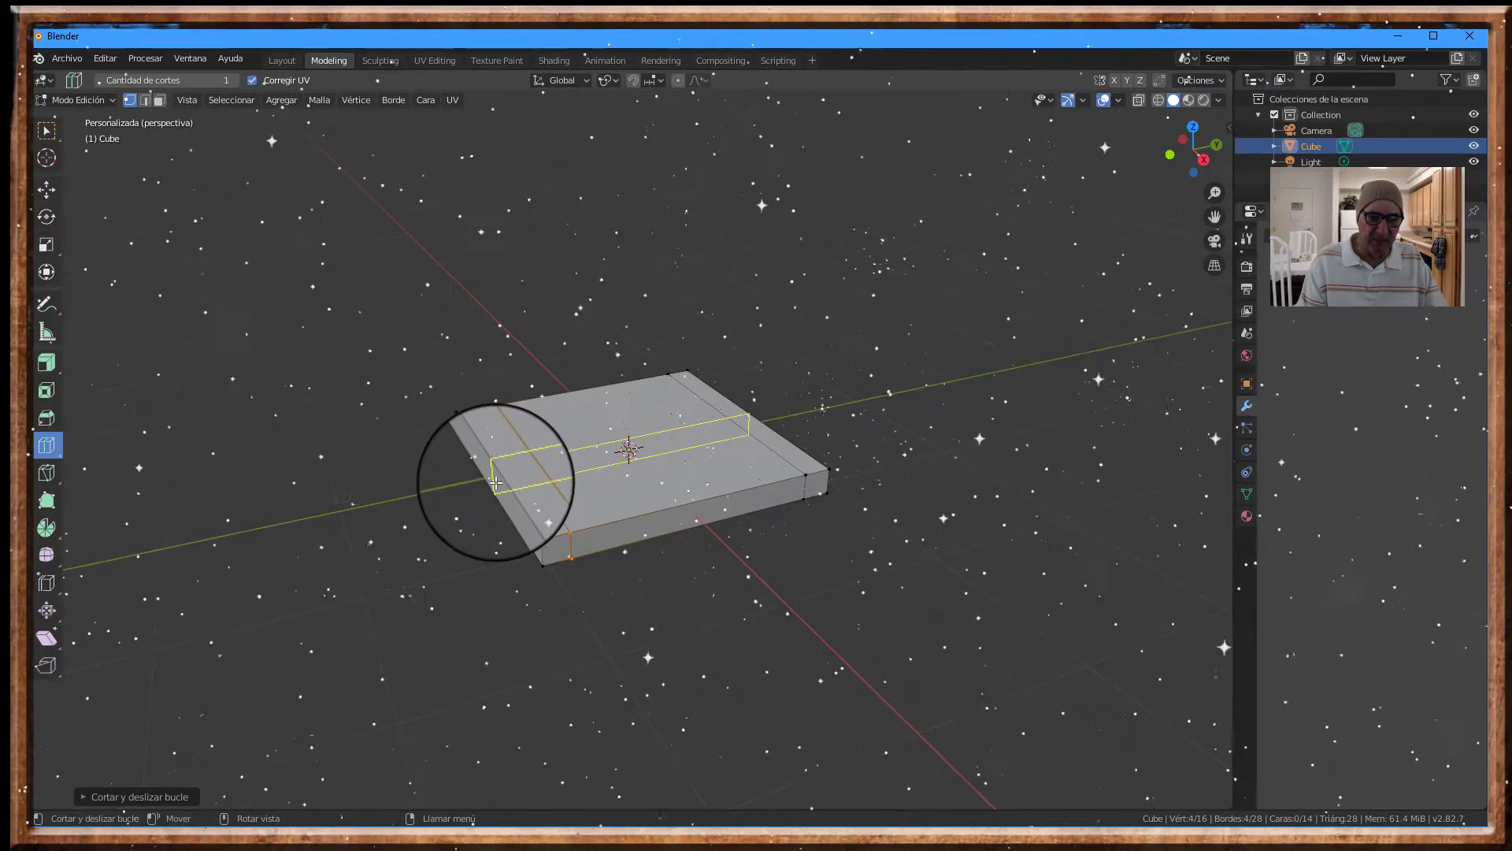
left_click_drag(496, 486, 461, 436)
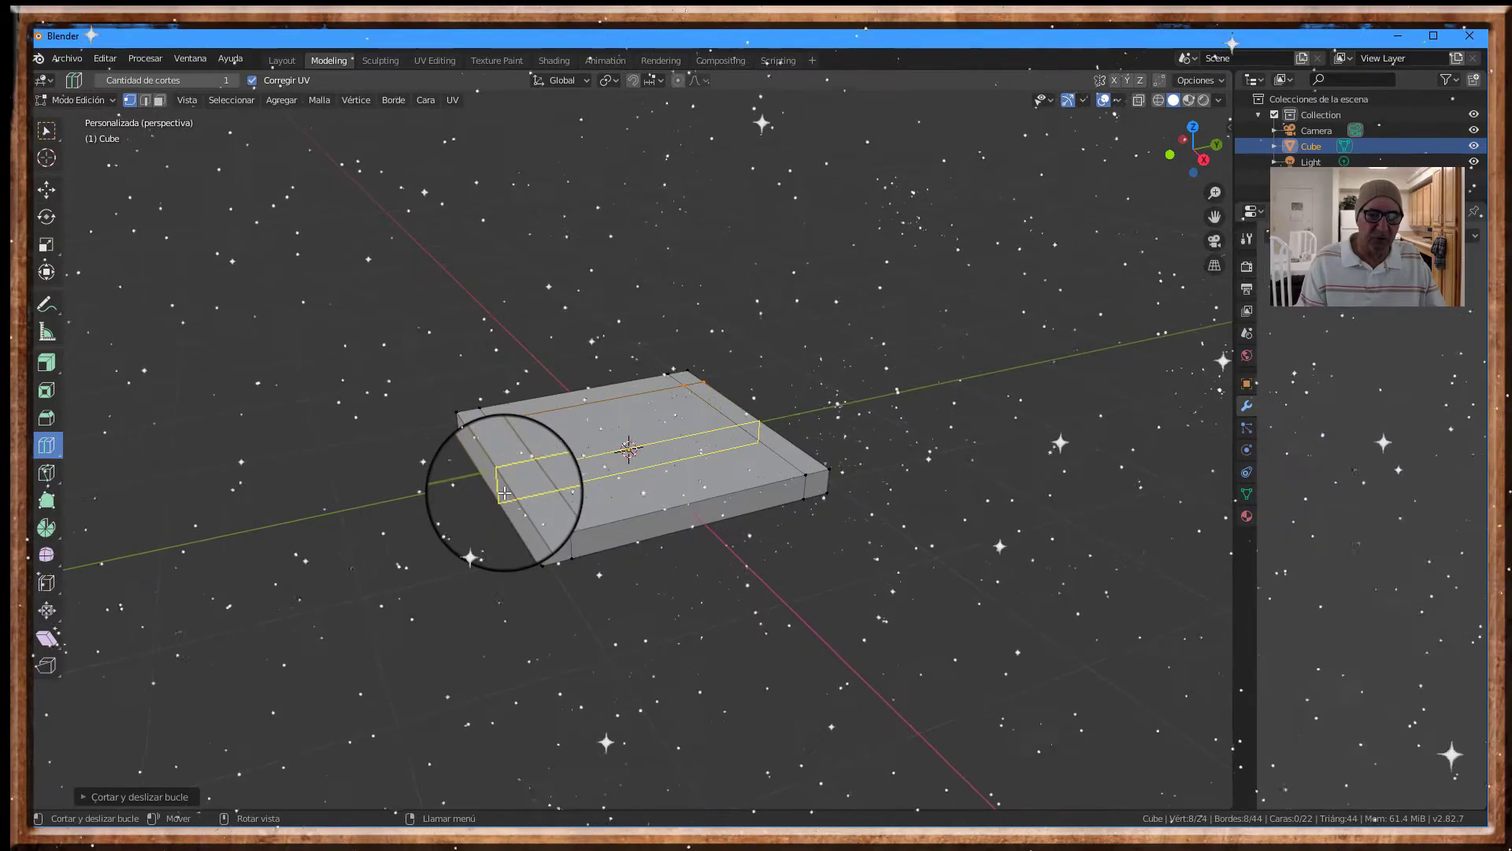
left_click_drag(504, 492, 516, 542)
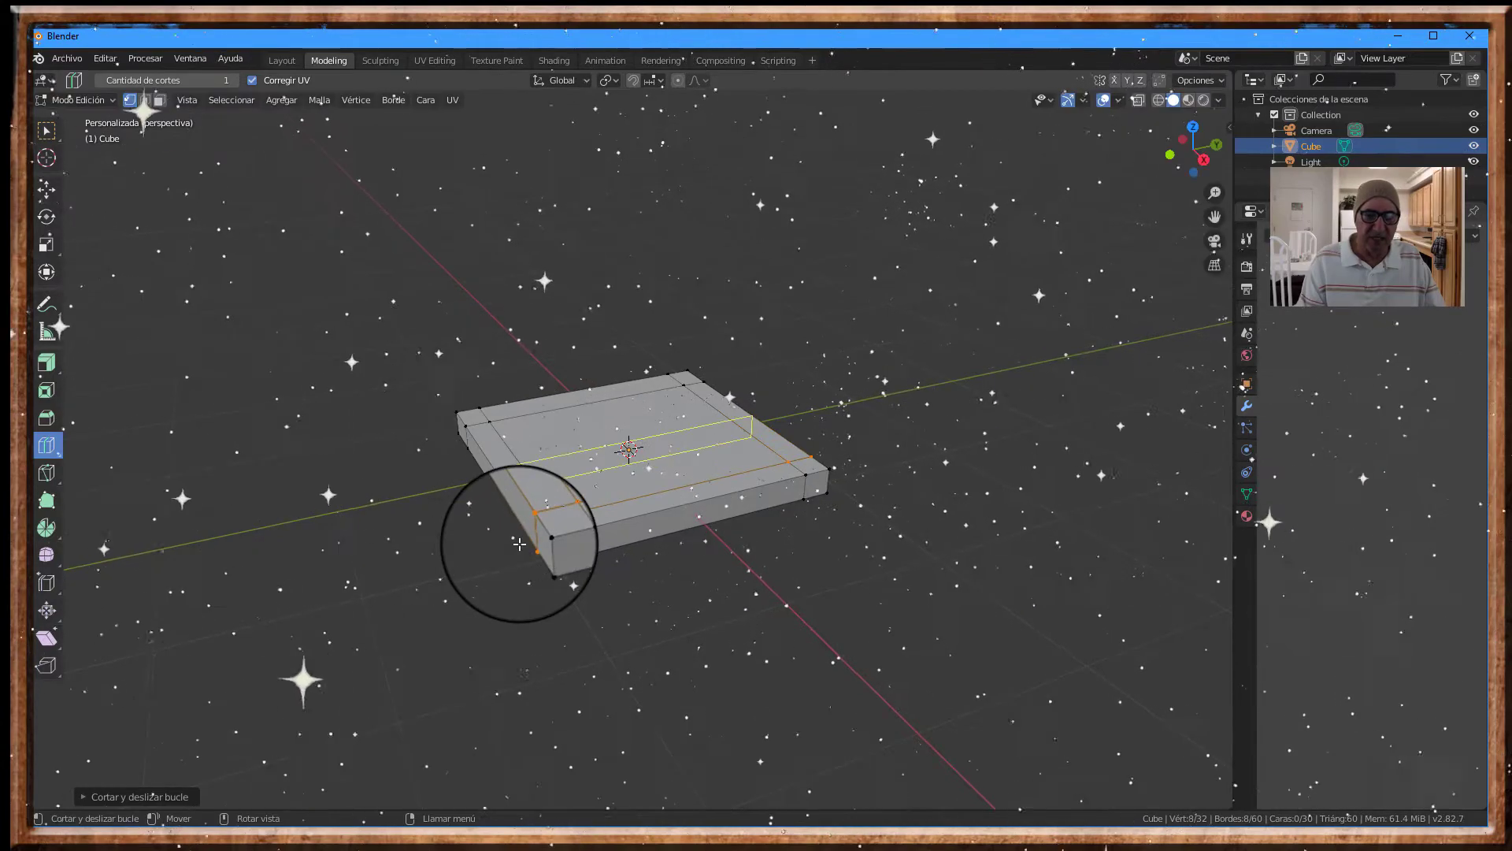
left_click_drag(518, 544, 521, 546)
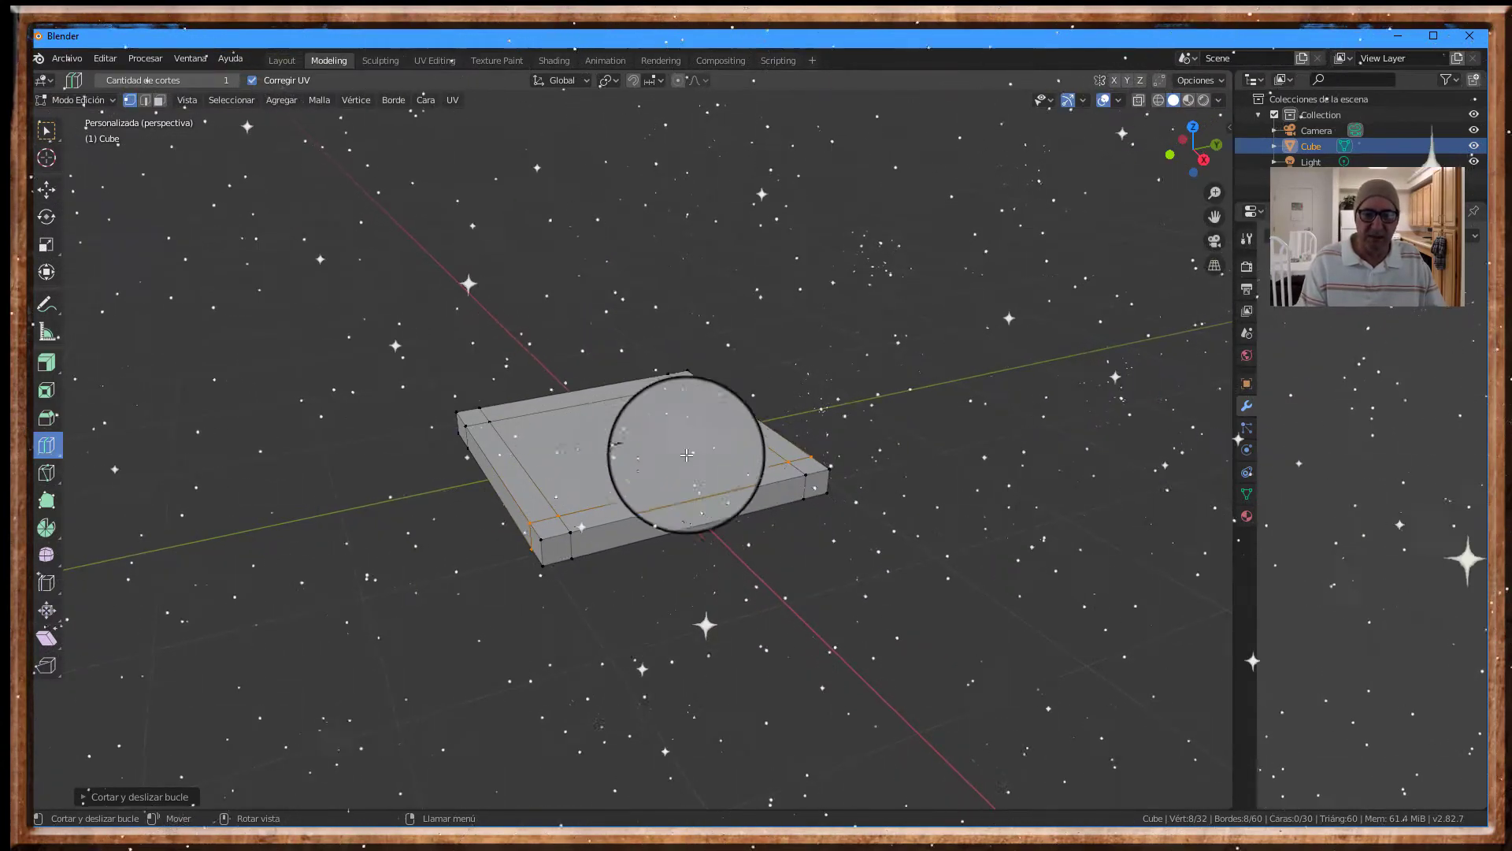
- In Face mode, select the top border strip along one end plus the underside corner faces
left_click(47, 132)
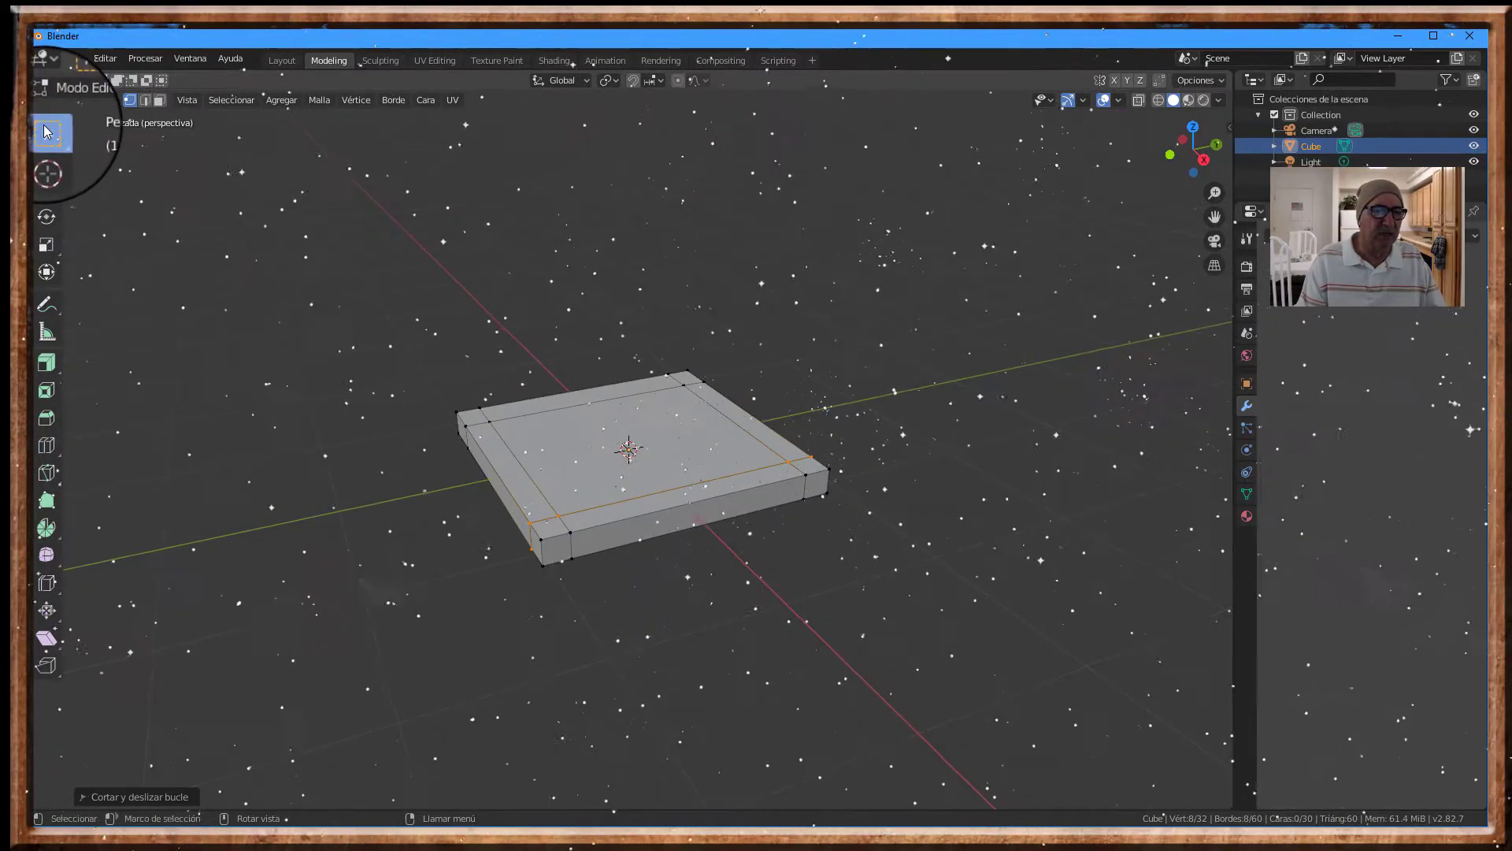
left_click(161, 99)
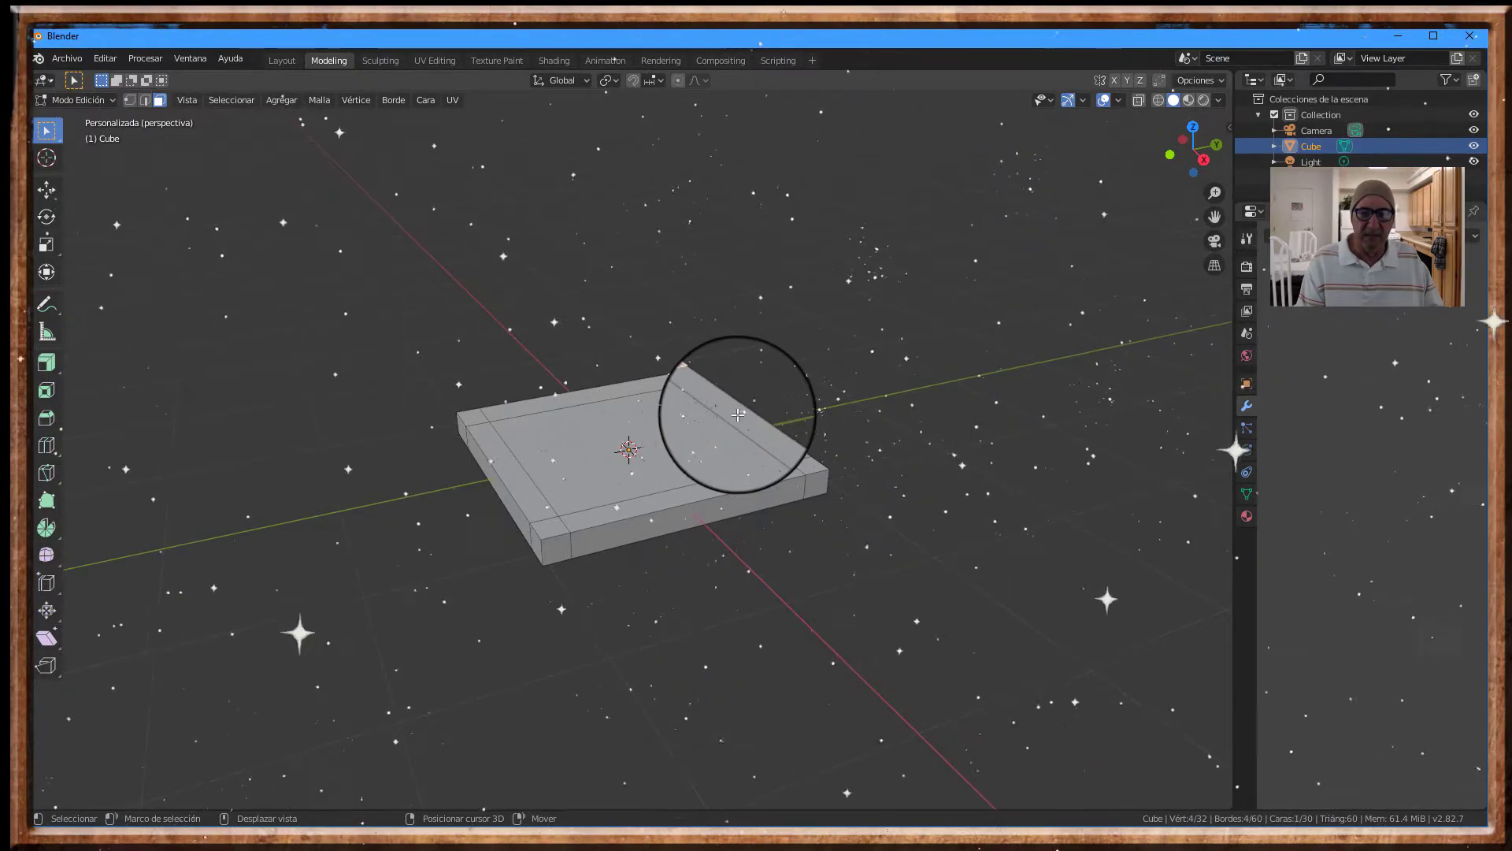
left_click(812, 471, "ctrl")
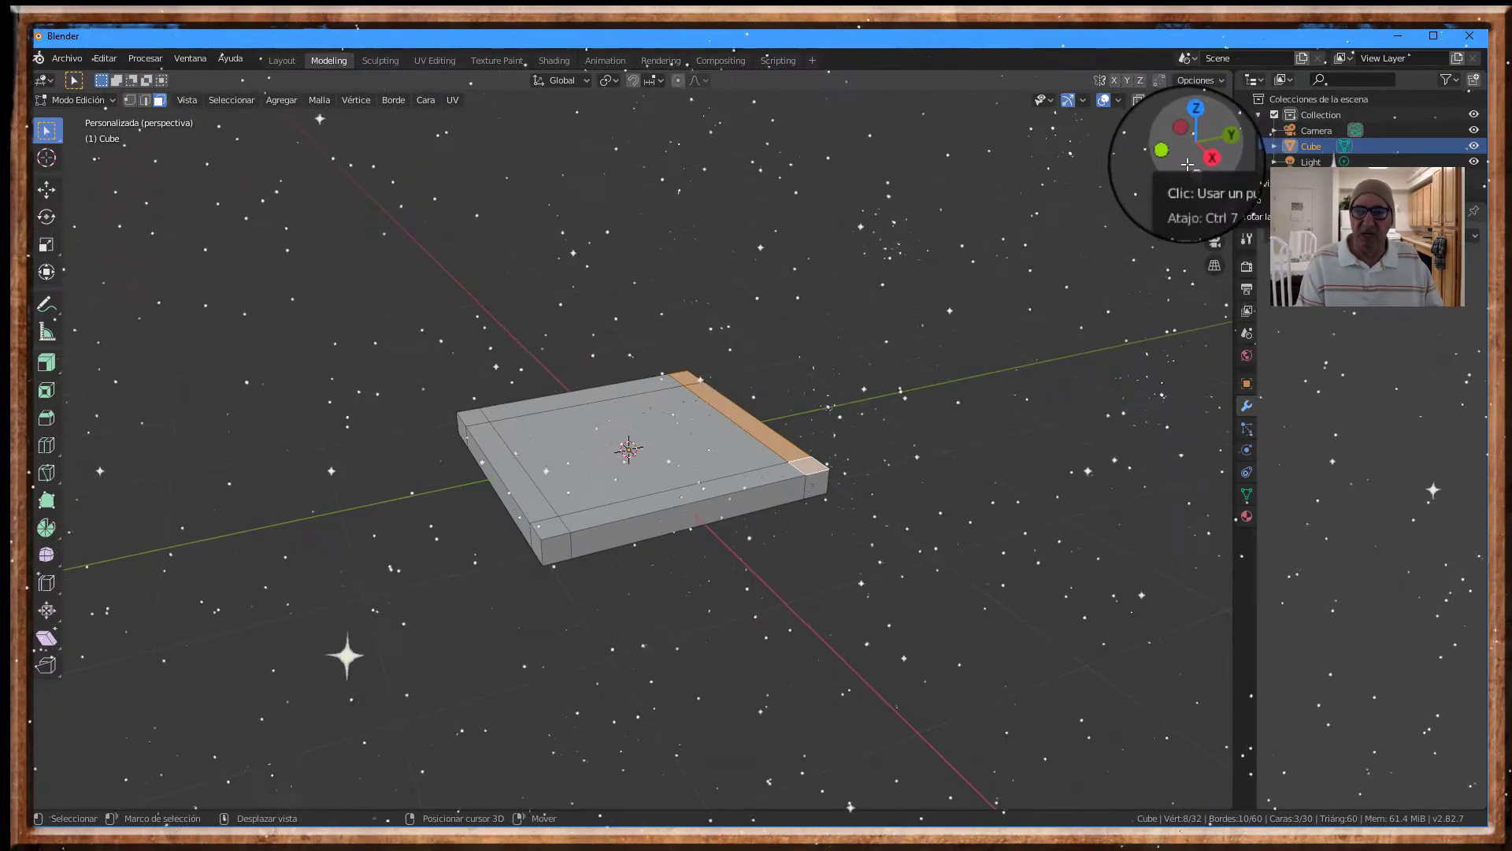
mouse_move(1187, 164)
left_mouse_down()
mouse_move(1159, 756)
mouse_move(1164, 185)
left_mouse_up()
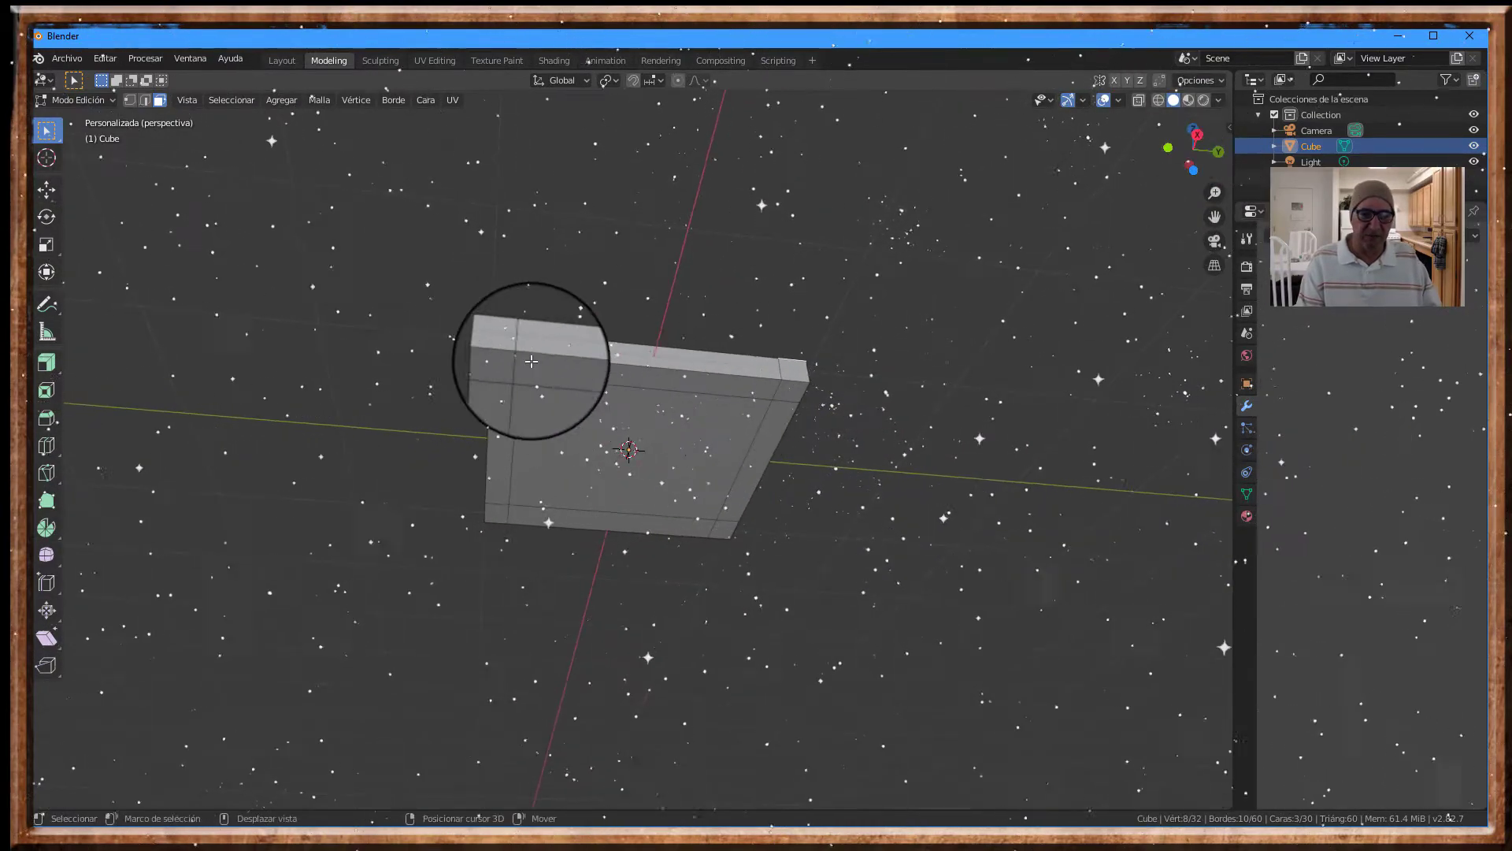
left_click(501, 515, "shift")
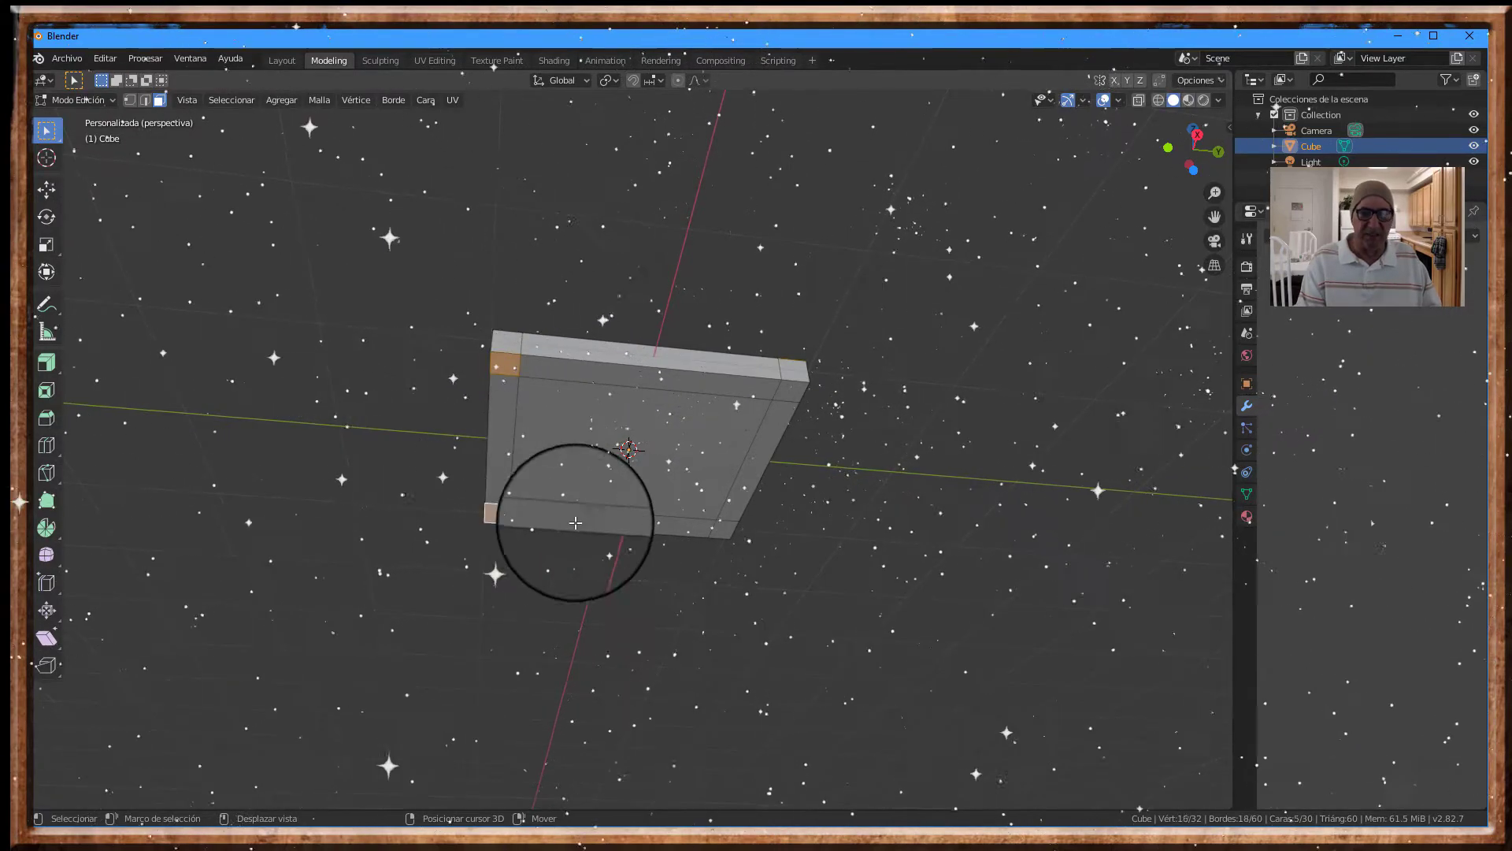
left_click(721, 533, "shift")
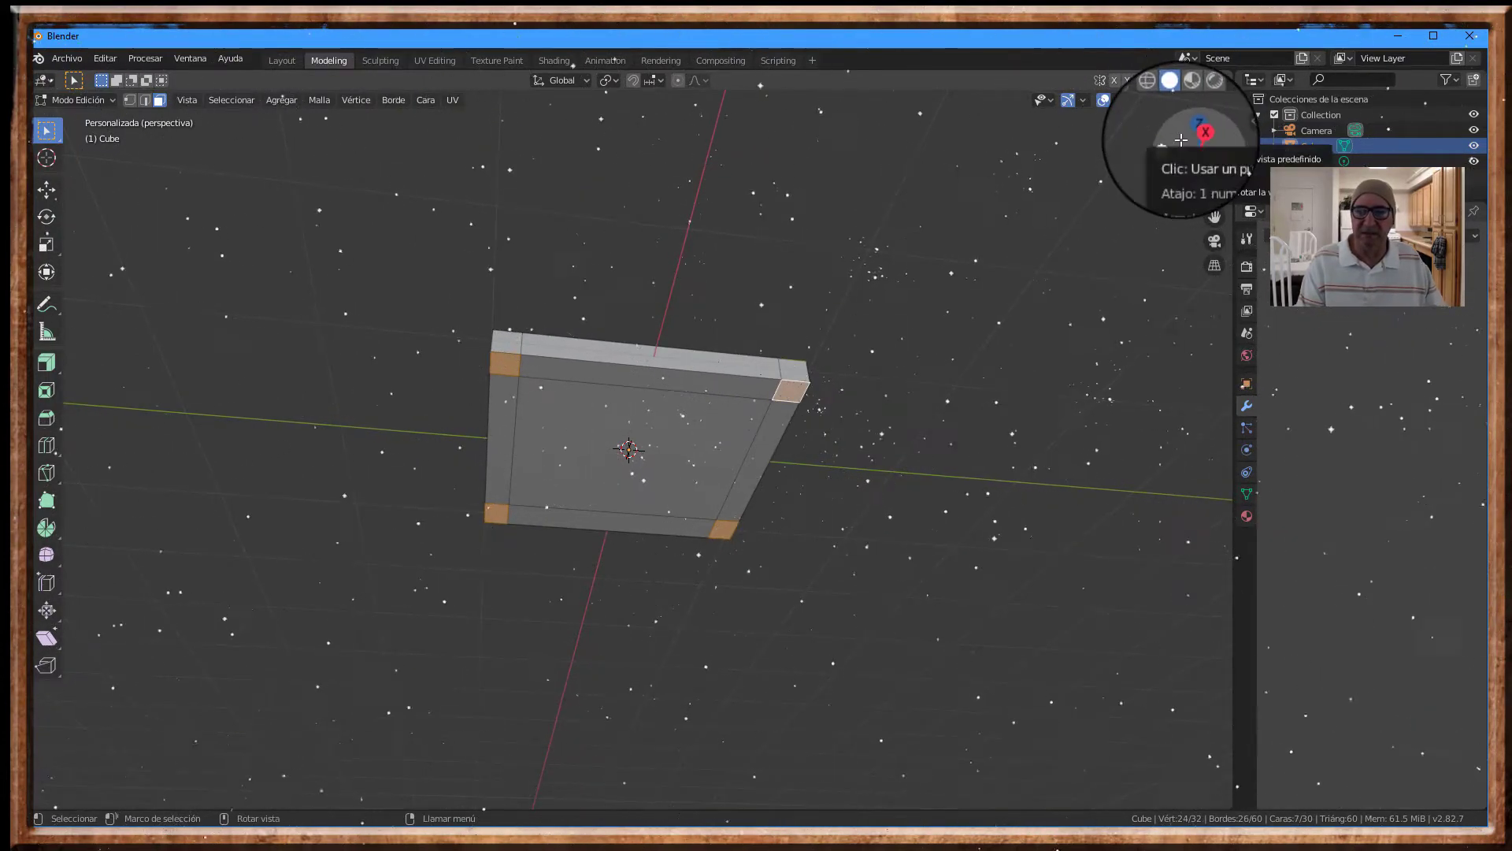
left_click_drag(1181, 140, 1187, 270)
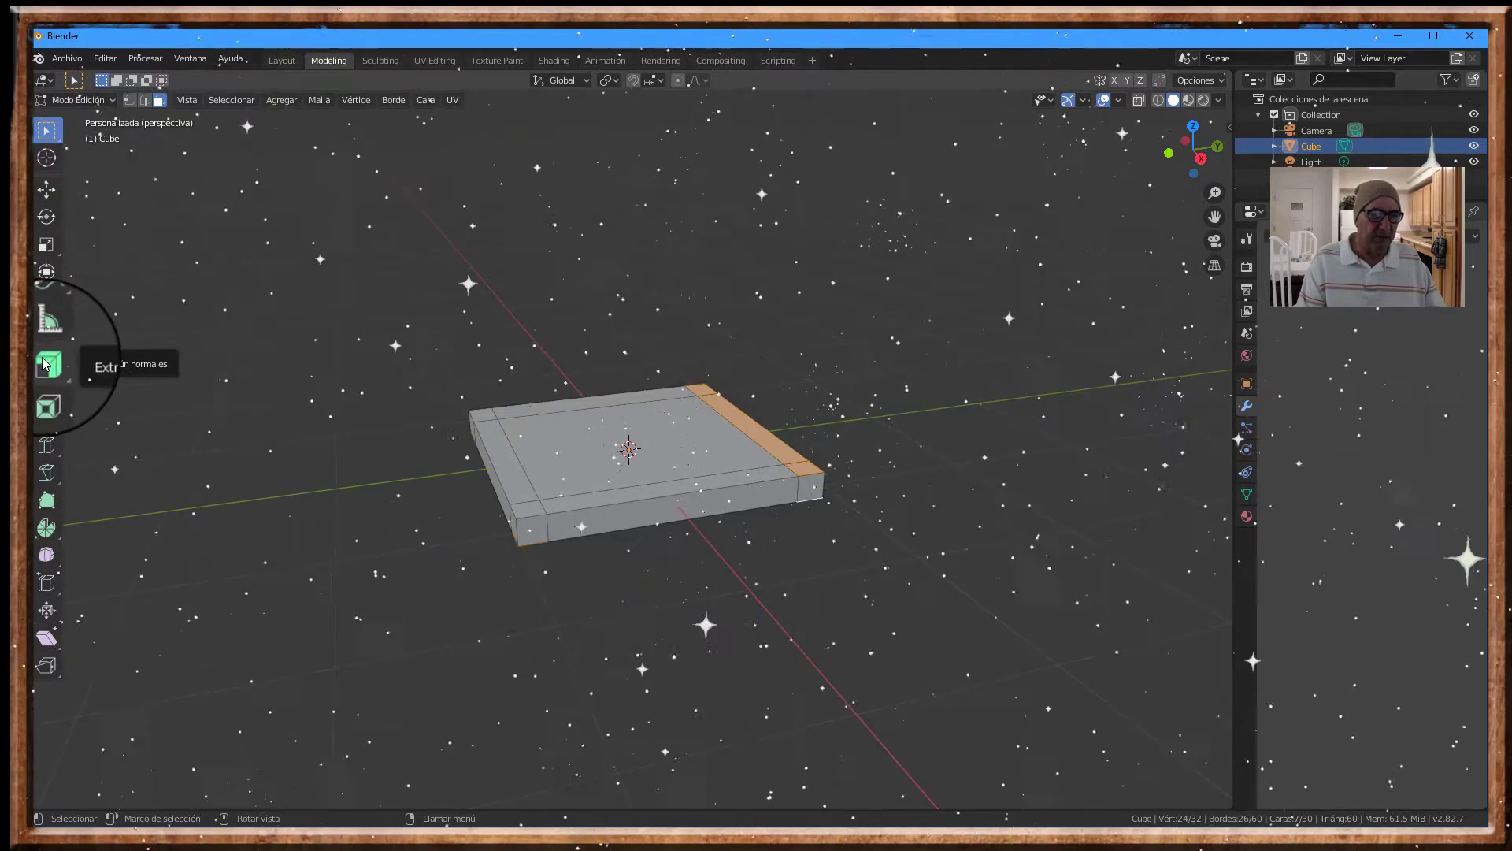
- Extrude the 7 selected faces along their normals into four legs and a tall backrest
left_click(39, 362)
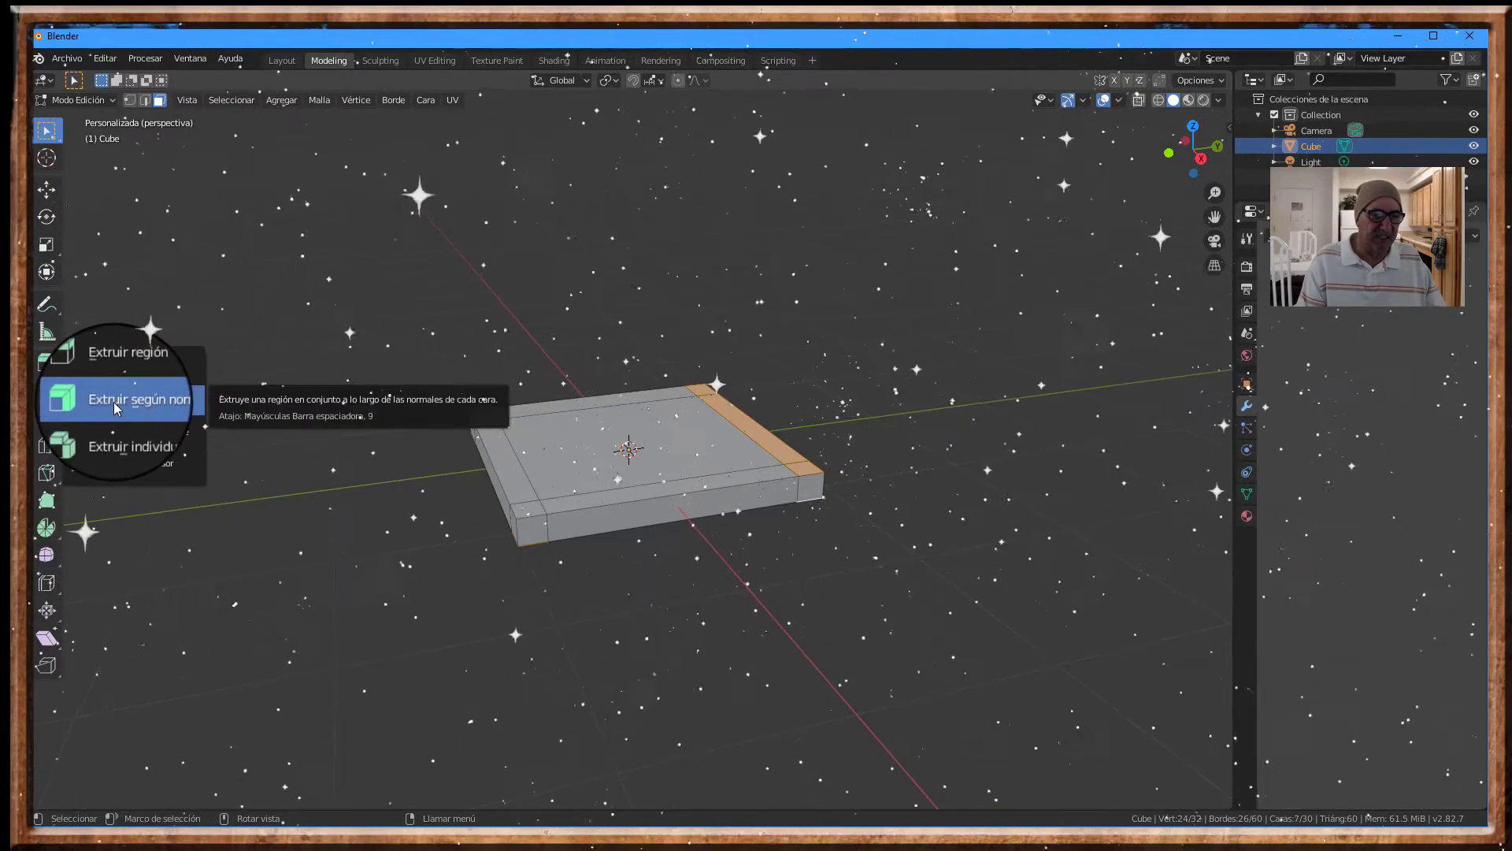
left_click(170, 410)
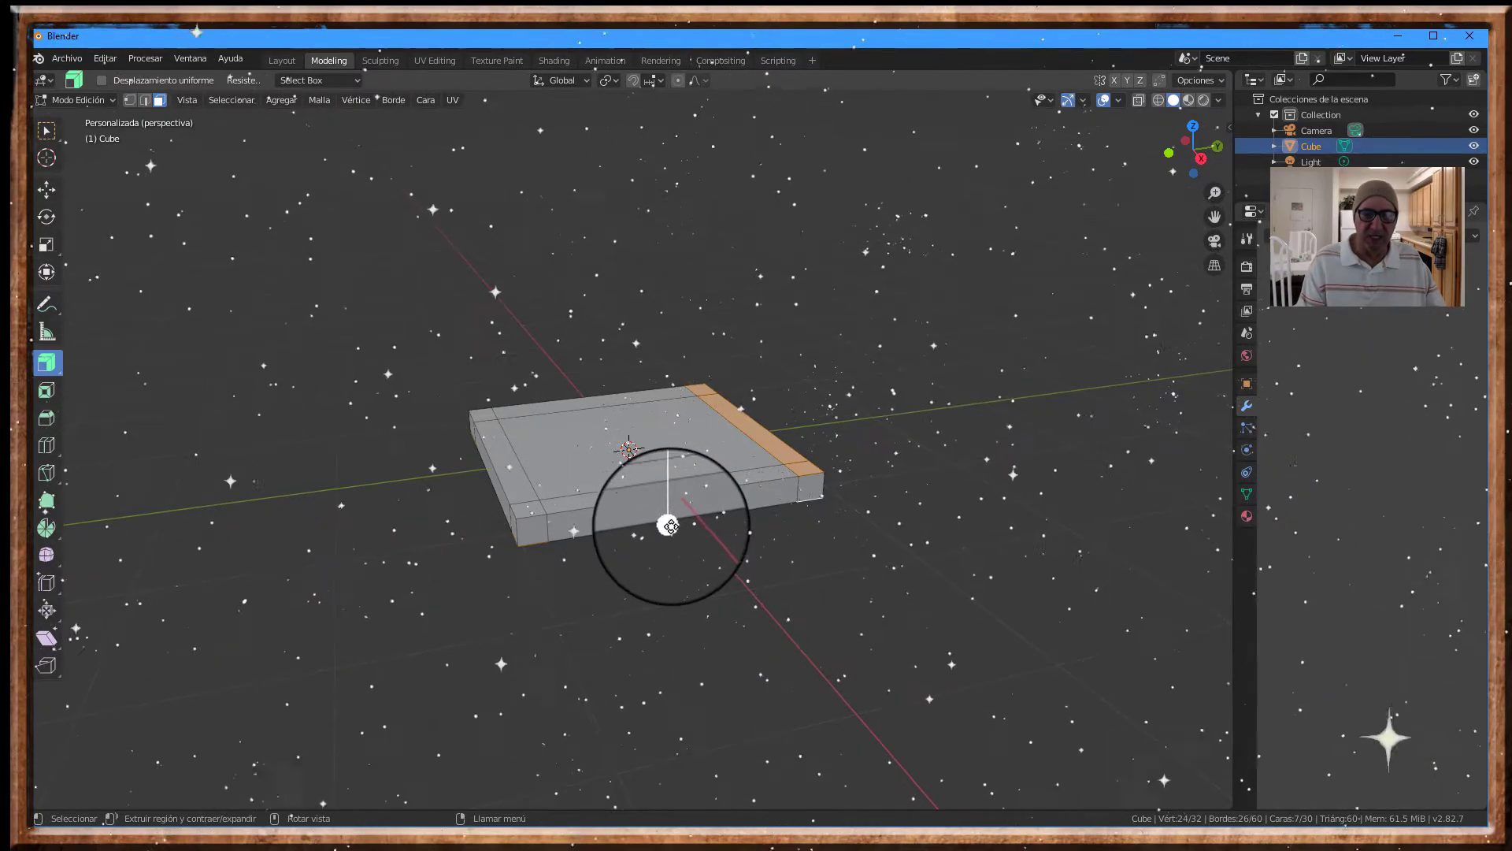
mouse_move(669, 526)
left_mouse_down()
mouse_move(653, 239)
mouse_move(625, 169)
mouse_move(642, 68)
mouse_move(664, 675)
mouse_move(679, 642)
mouse_move(678, 439)
mouse_move(649, 236)
mouse_move(651, 770)
mouse_move(676, 652)
left_mouse_up()
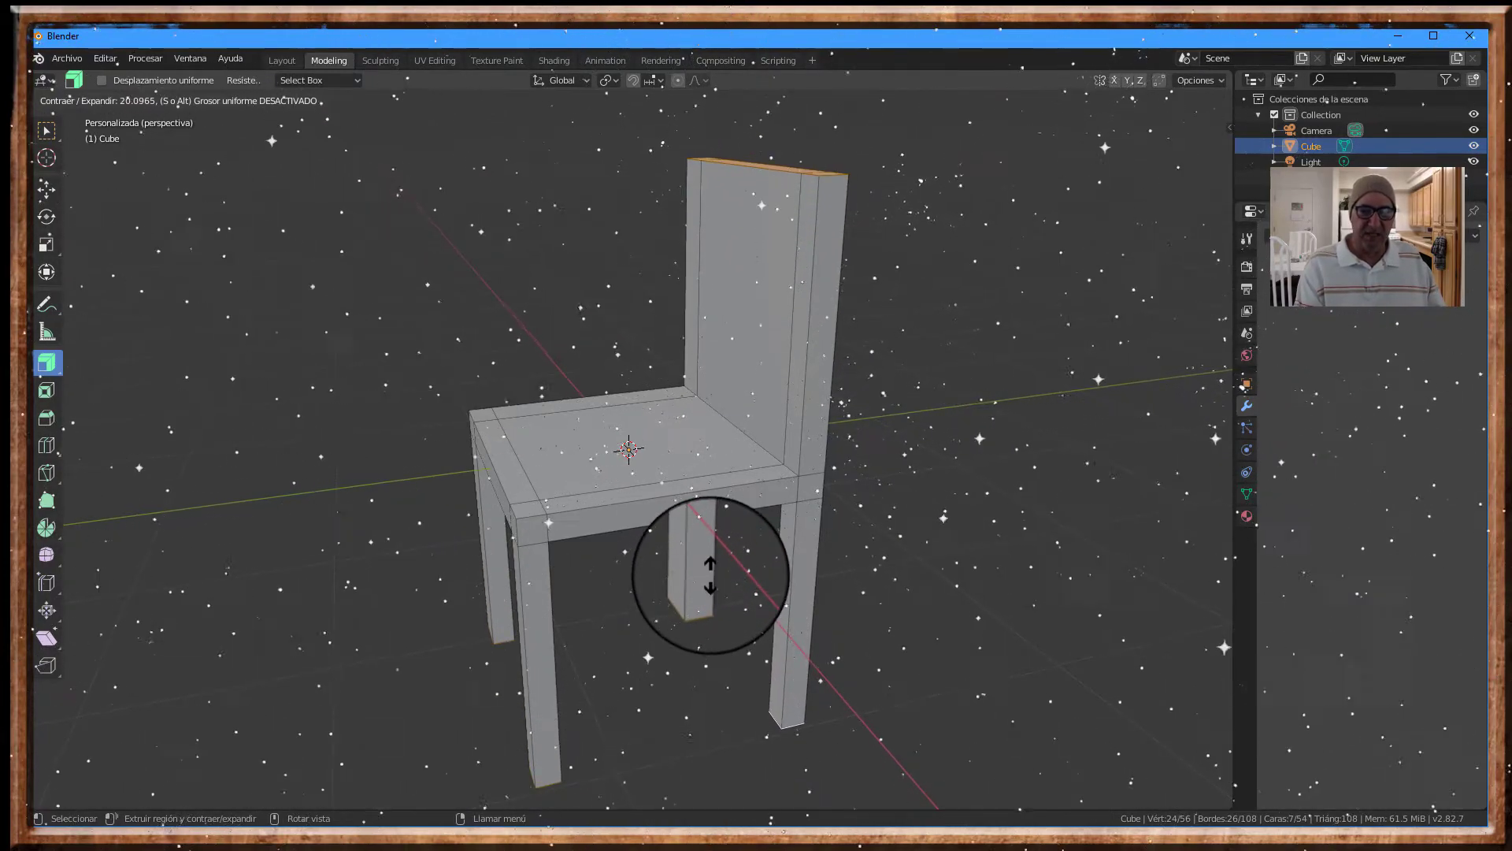
left_click_drag(709, 575, 709, 569)
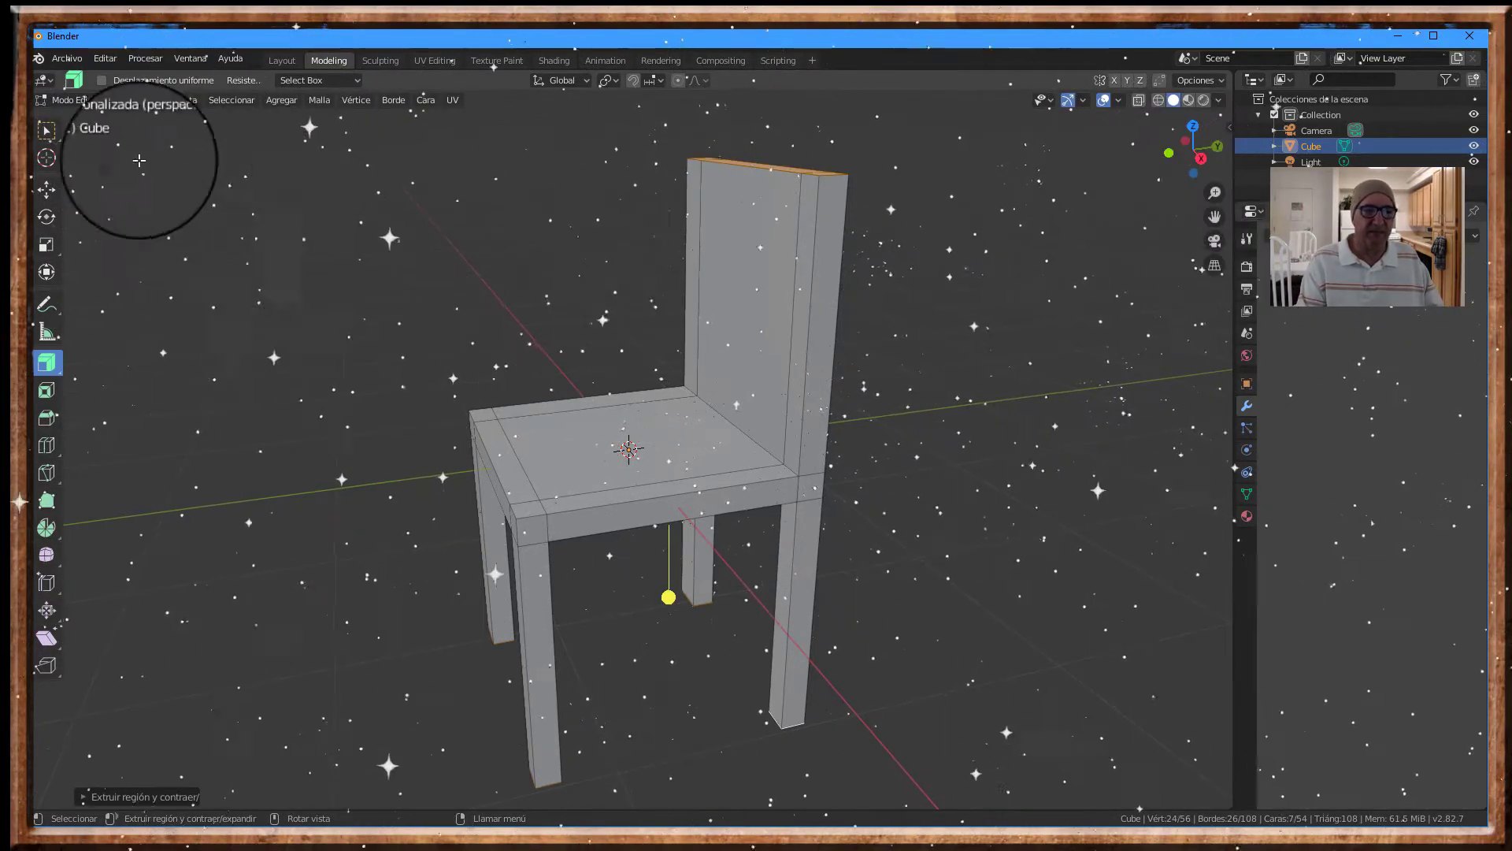
left_click(45, 132)
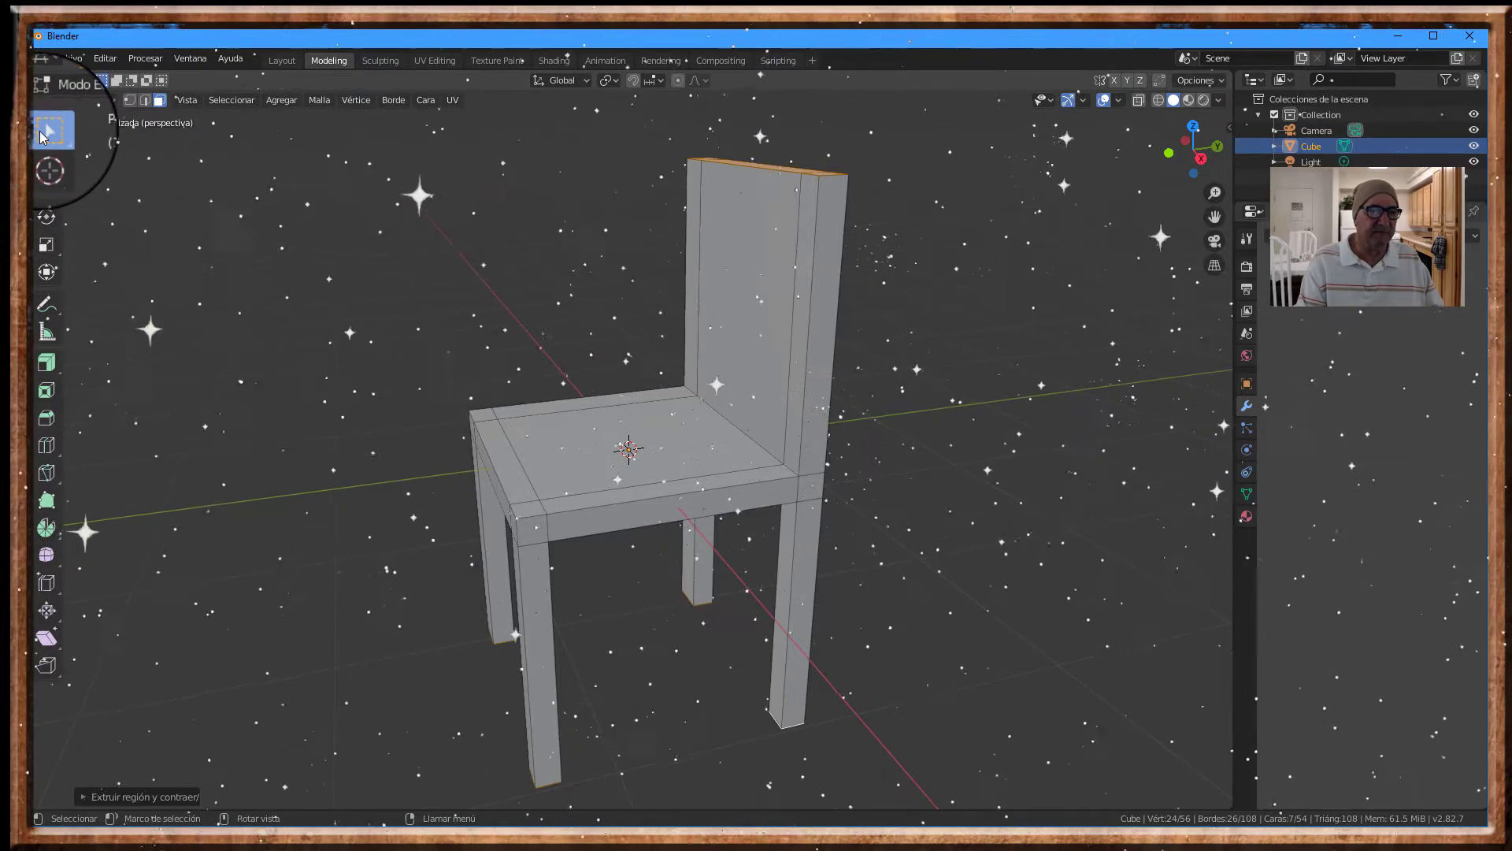
mouse_move(1201, 180)
left_mouse_down()
mouse_move(1227, 144)
mouse_move(1181, 167)
left_mouse_up()
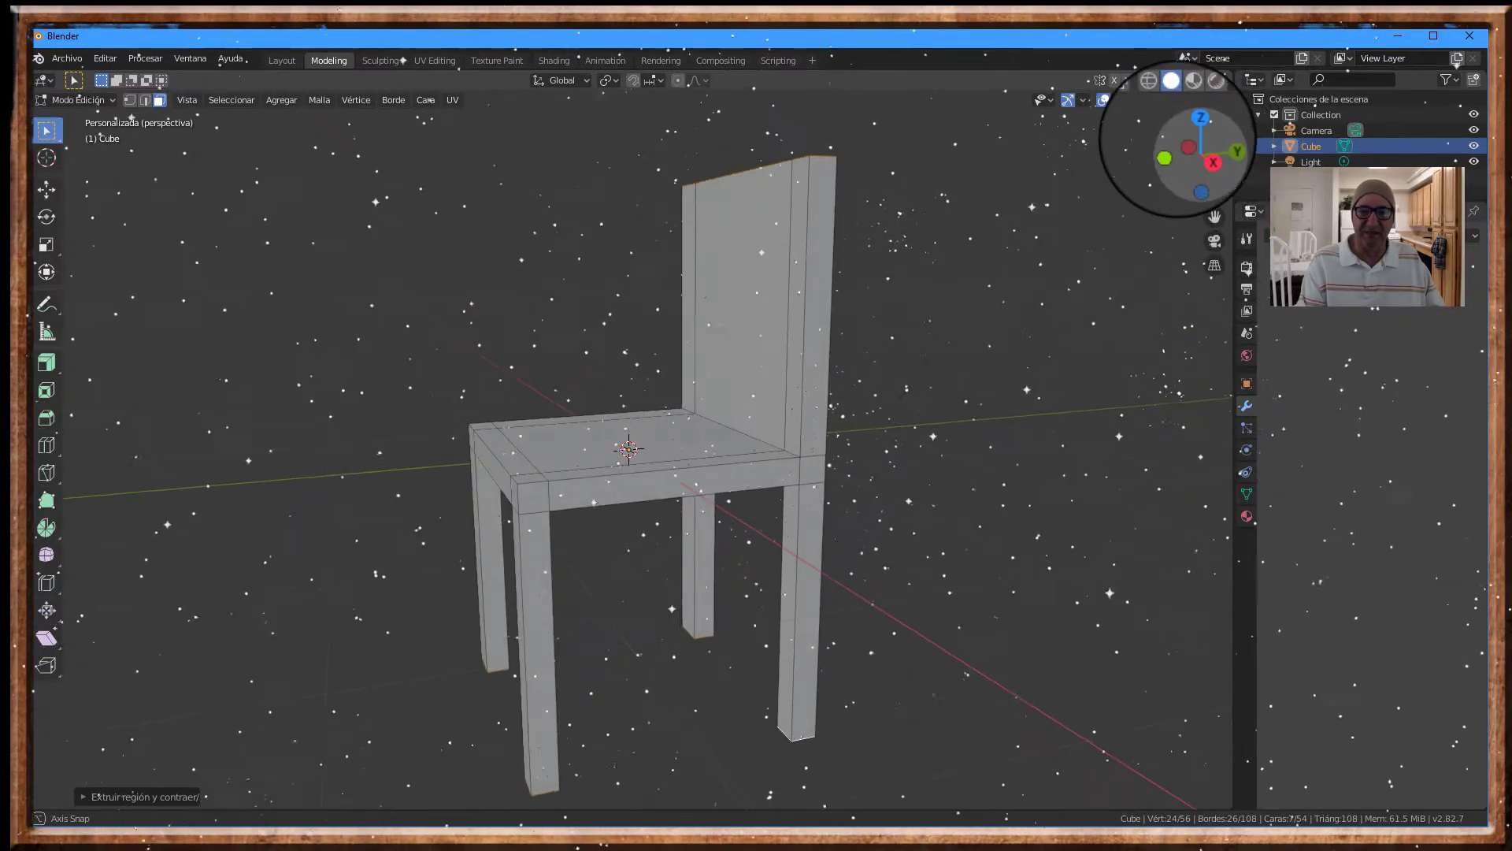
left_click_drag(1182, 167, 1185, 156)
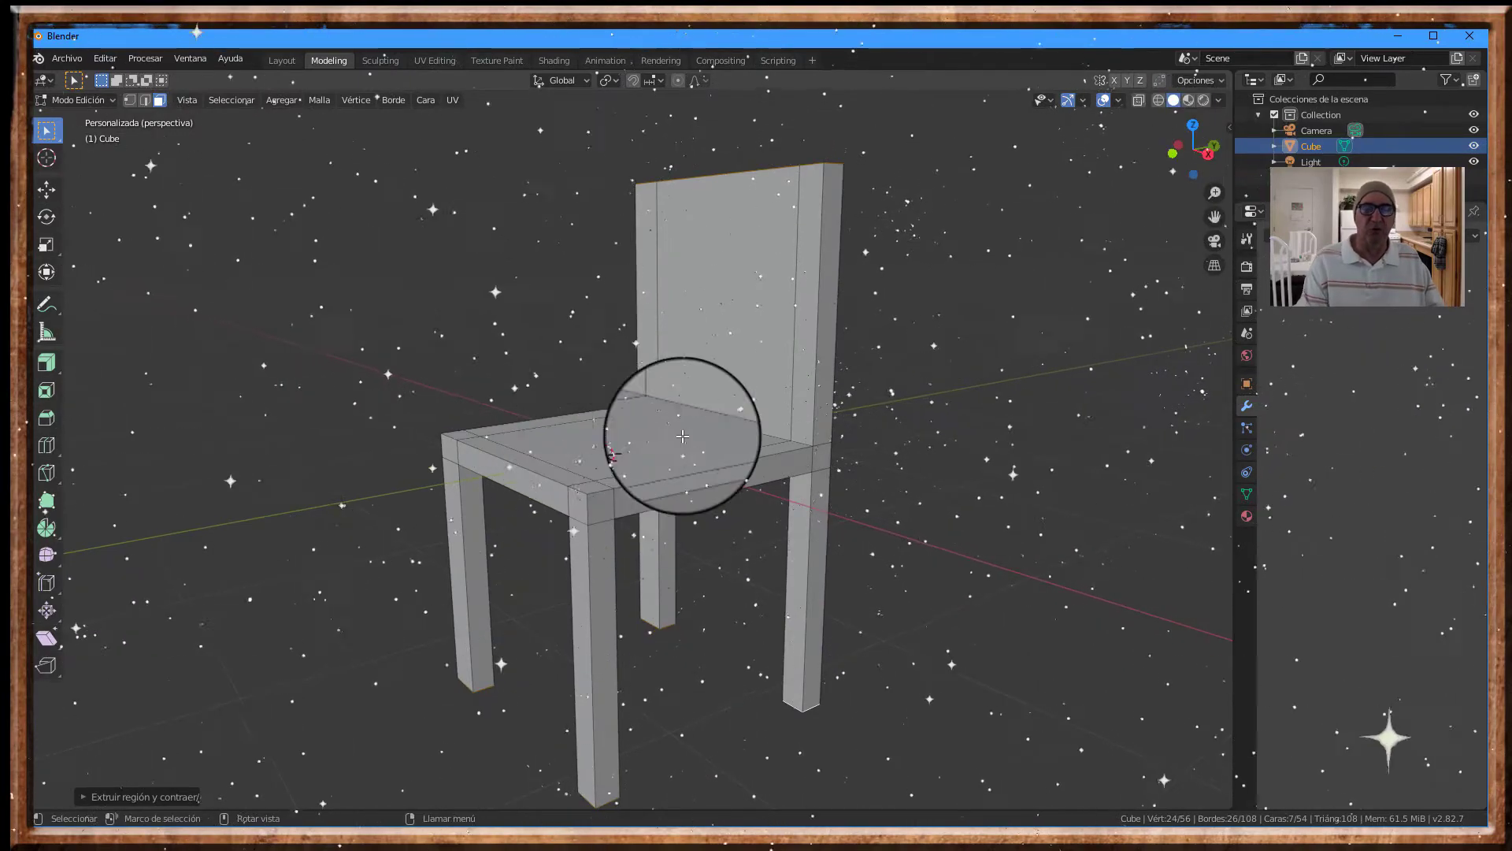